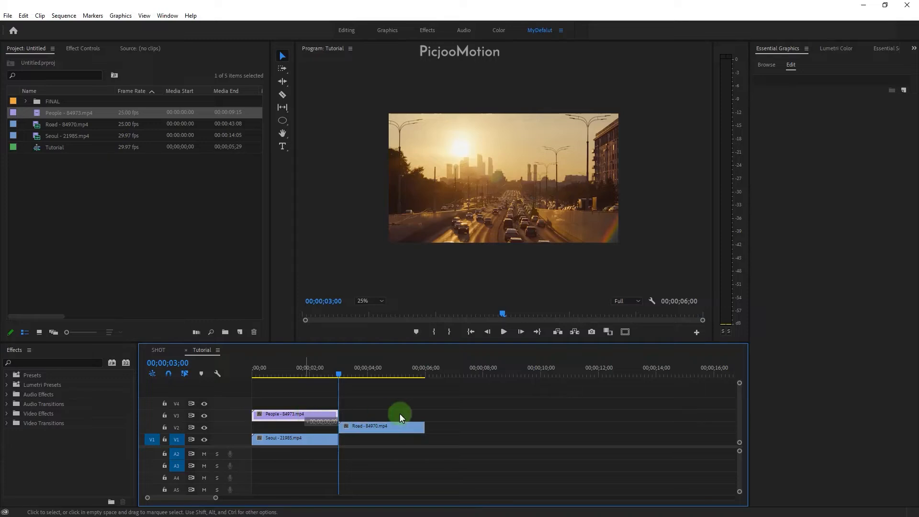
# Move the People clip onto V2 directly after the Road clip and play back the sequence.
pyautogui.moveTo(399, 412); pyautogui.dragTo(478, 428)
pyautogui.moveTo(324, 379); pyautogui.dragTo(292, 377)
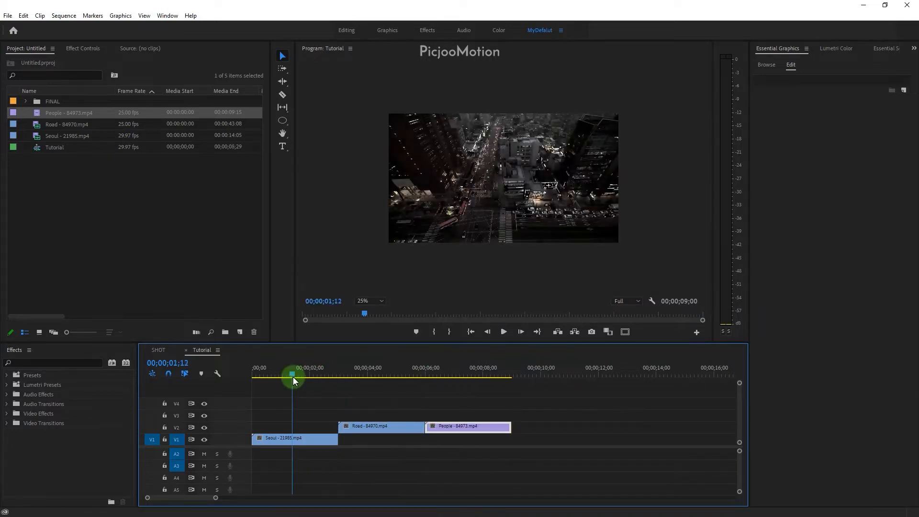
pyautogui.press('space')
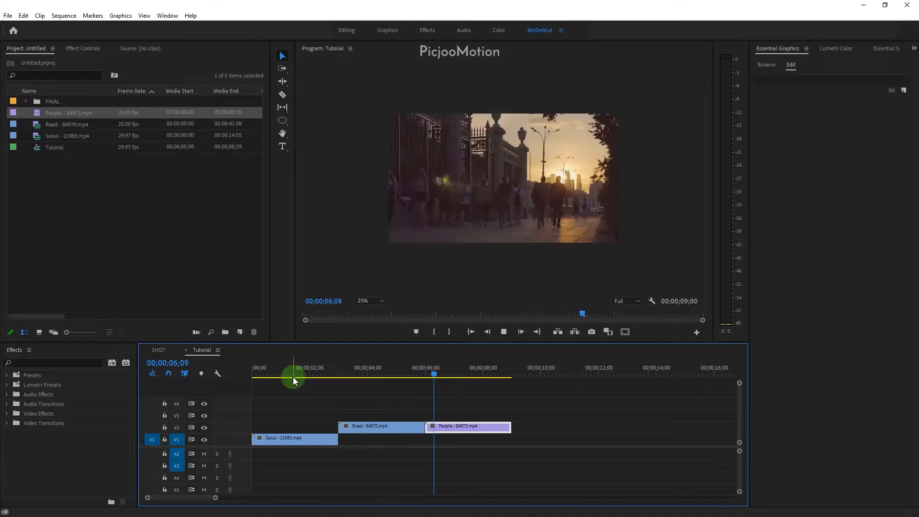
pyautogui.press('space')
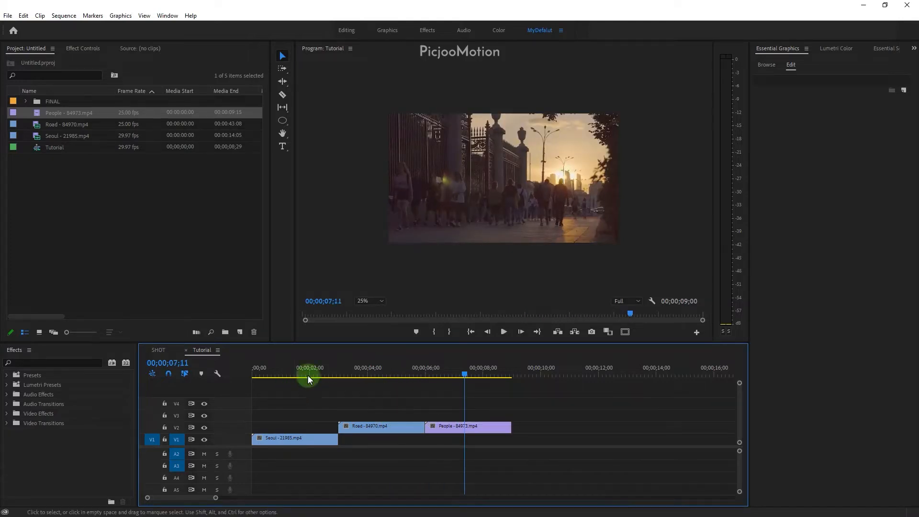
# Draw a blue circle with the Ellipse tool at 00;00;03;00 and center it vertically and horizontally in the frame.
pyautogui.click(339, 369)
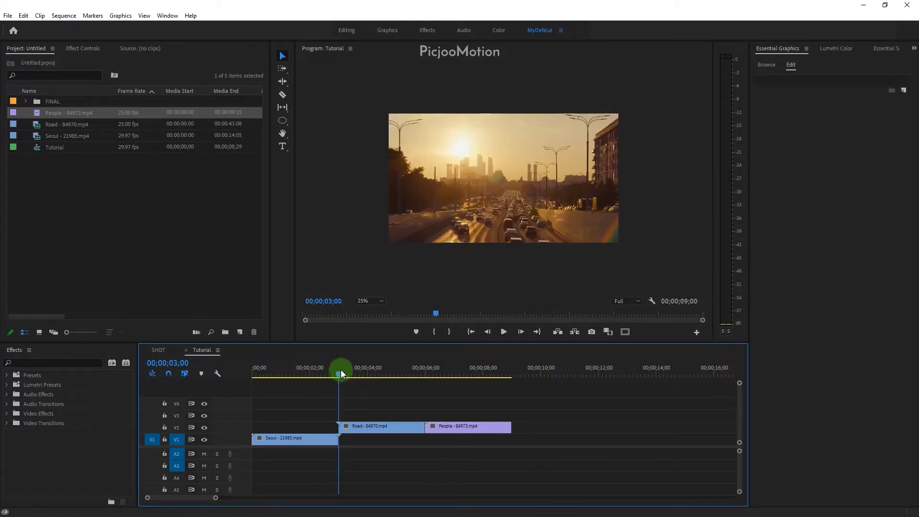
pyautogui.click(281, 120)
pyautogui.moveTo(502, 178); pyautogui.dragTo(597, 272)
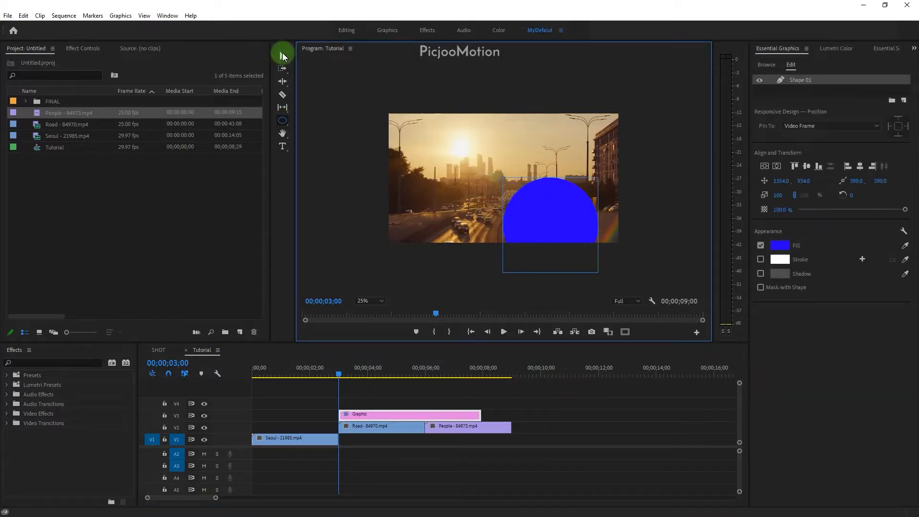
pyautogui.click(282, 56)
pyautogui.moveTo(557, 198); pyautogui.dragTo(505, 154)
pyautogui.click(775, 167)
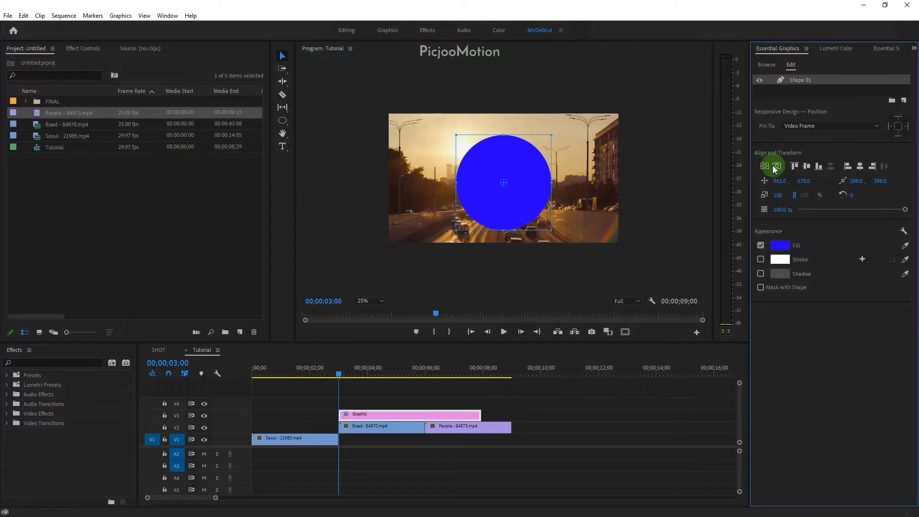
pyautogui.click(765, 167)
pyautogui.click(616, 209)
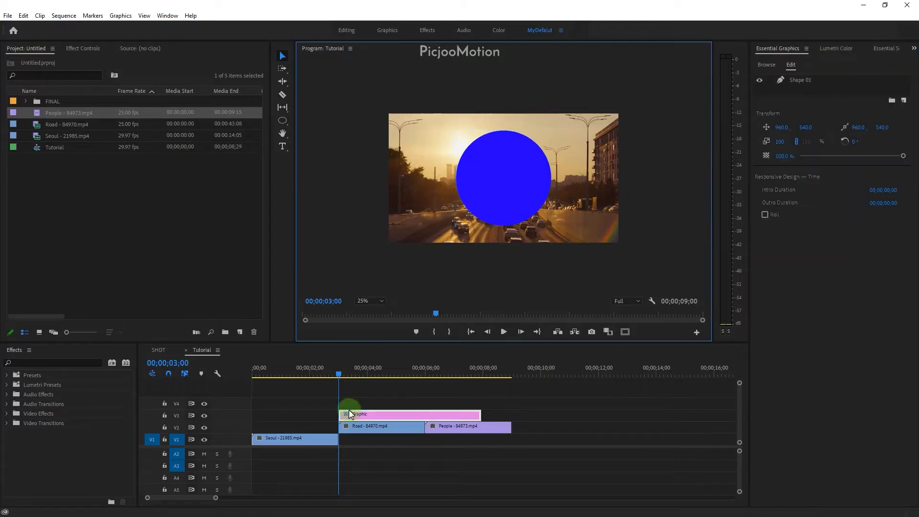
# Extend the start of the Graphic clip to 00;00;02;15, 15 frames before the cut between Seoul and Road.
pyautogui.click(186, 365)
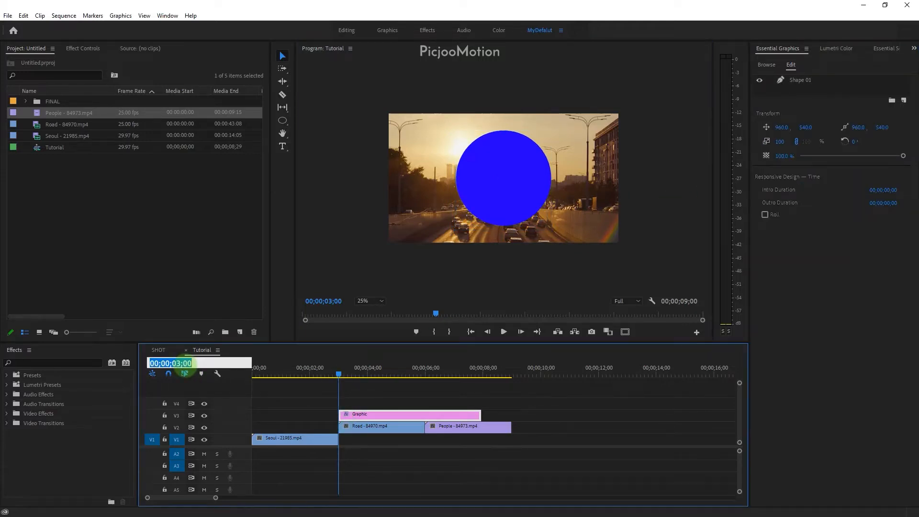
pyautogui.write('-15')
pyautogui.press('Return')
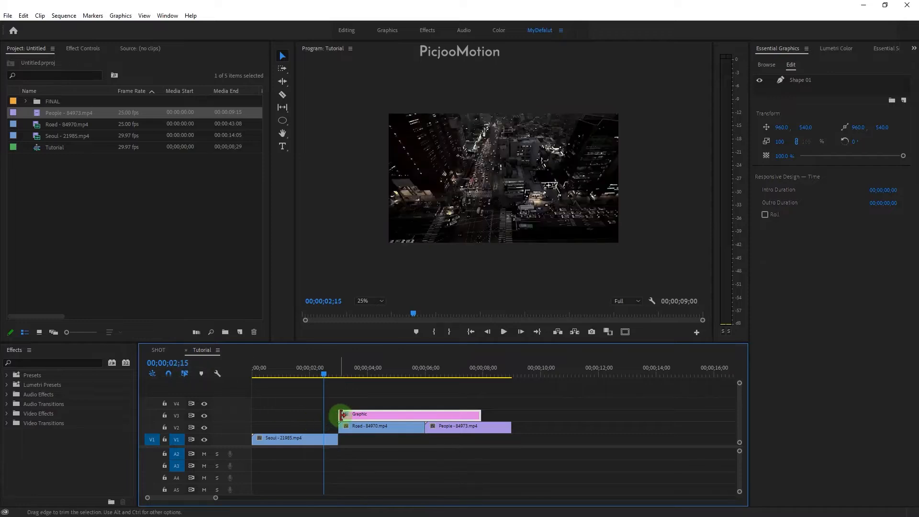
pyautogui.moveTo(336, 412); pyautogui.dragTo(324, 414)
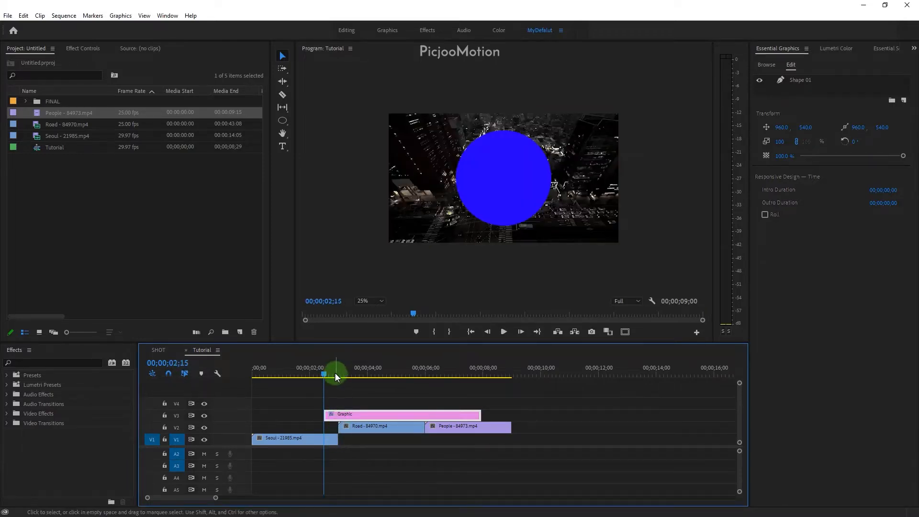
# Trim the end of the Graphic clip to 15 frames after the cut at 00;00;03;00.
pyautogui.click(334, 372)
pyautogui.click(167, 368)
pyautogui.write('+')
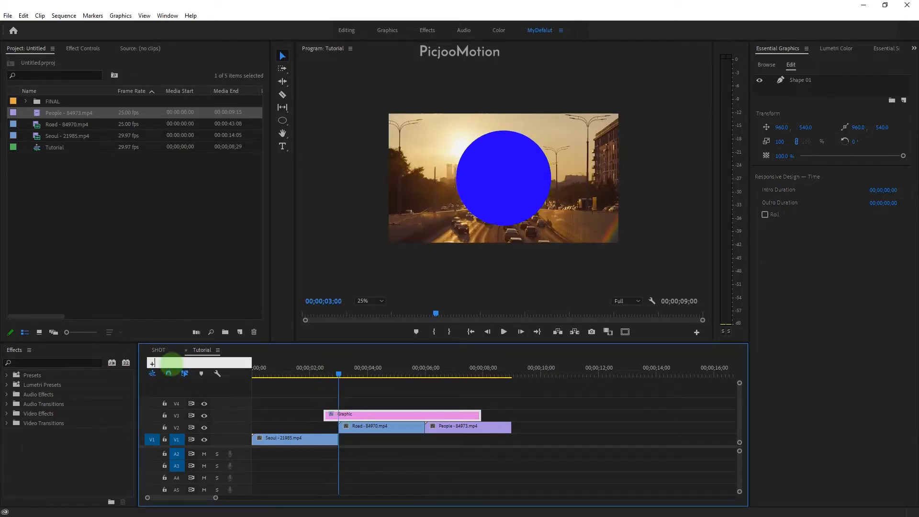
pyautogui.write('15')
pyautogui.press('Return')
pyautogui.moveTo(472, 413); pyautogui.dragTo(353, 413)
# Animate the graphic's Scale from 0 at 00;00;02;15 to 287 at 00;00;03;00 so the circle fills the frame.
pyautogui.click(338, 366)
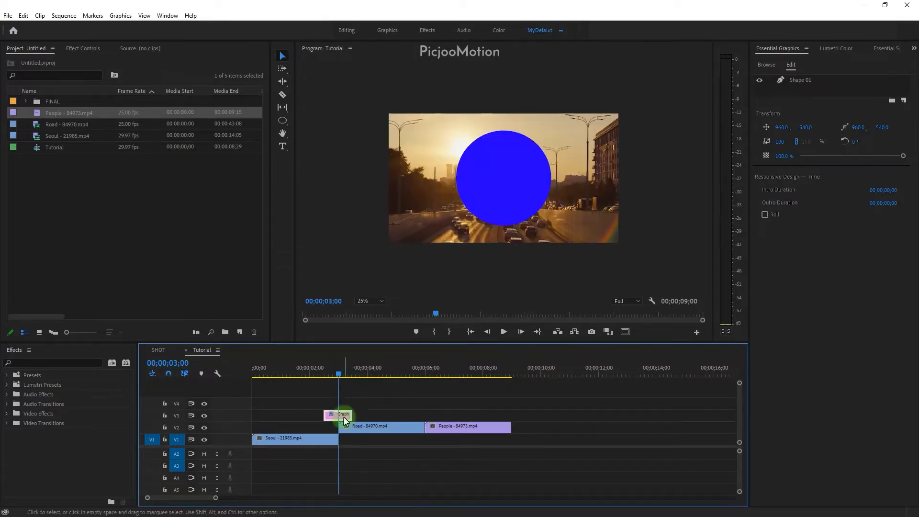
pyautogui.click(93, 48)
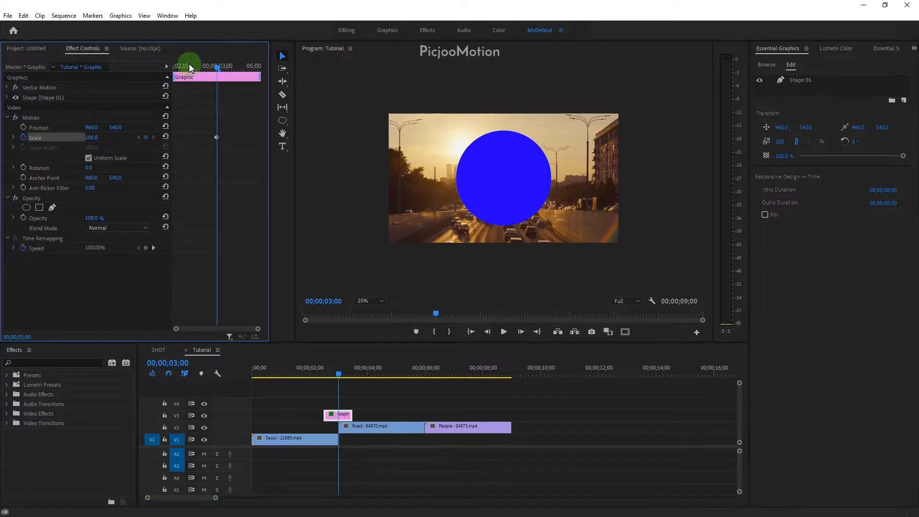
pyautogui.moveTo(188, 64); pyautogui.dragTo(151, 68)
pyautogui.moveTo(93, 137); pyautogui.dragTo(14, 138)
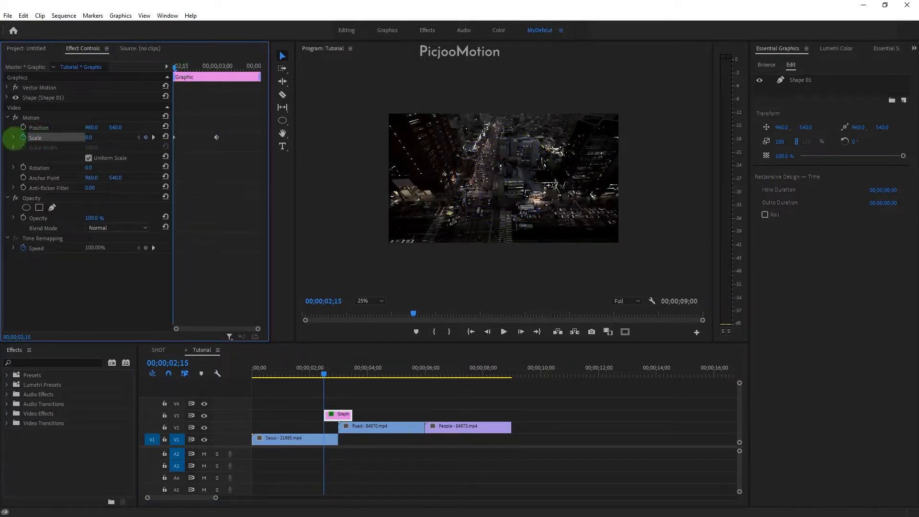
pyautogui.click(153, 137)
pyautogui.moveTo(96, 140); pyautogui.dragTo(176, 140)
pyautogui.moveTo(308, 375); pyautogui.dragTo(344, 366)
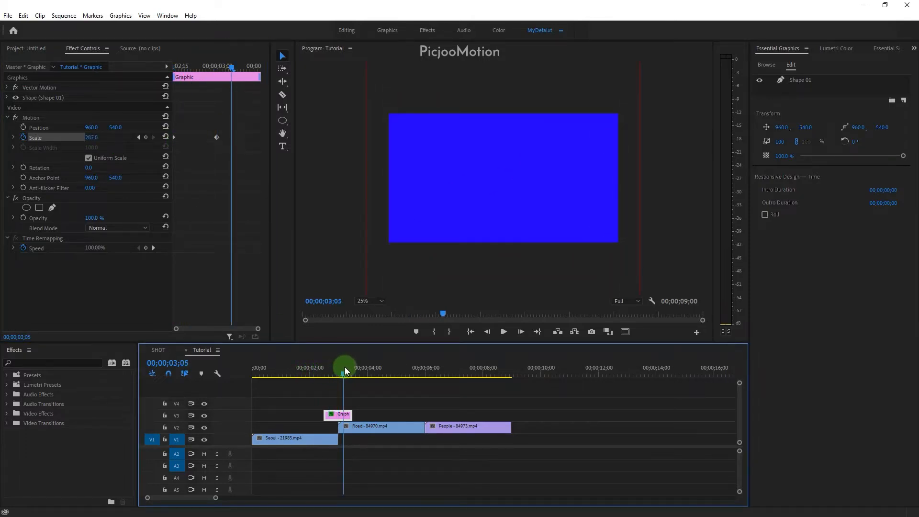
# Apply Ease In to the graphic's Scale keyframes and scrub through the growing circle.
pyautogui.click(219, 128)
pyautogui.rightClick(216, 137)
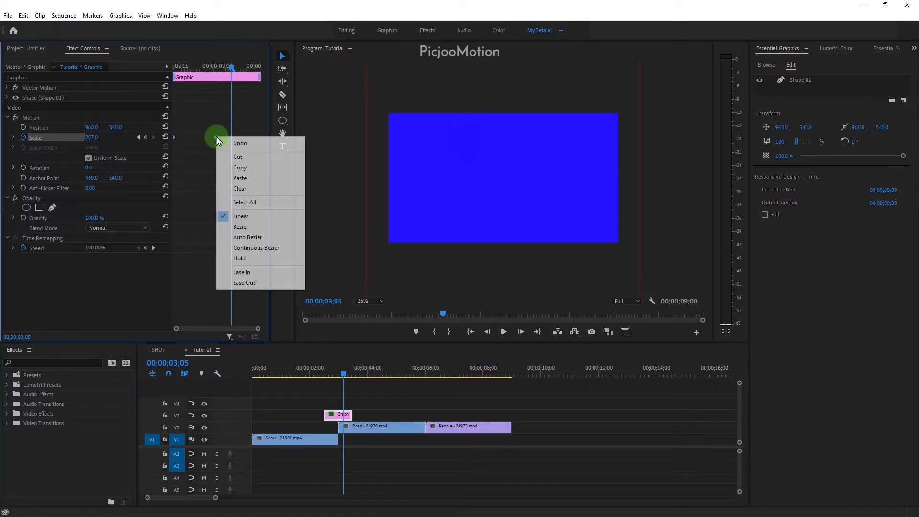
pyautogui.click(258, 272)
pyautogui.moveTo(333, 378); pyautogui.dragTo(332, 373)
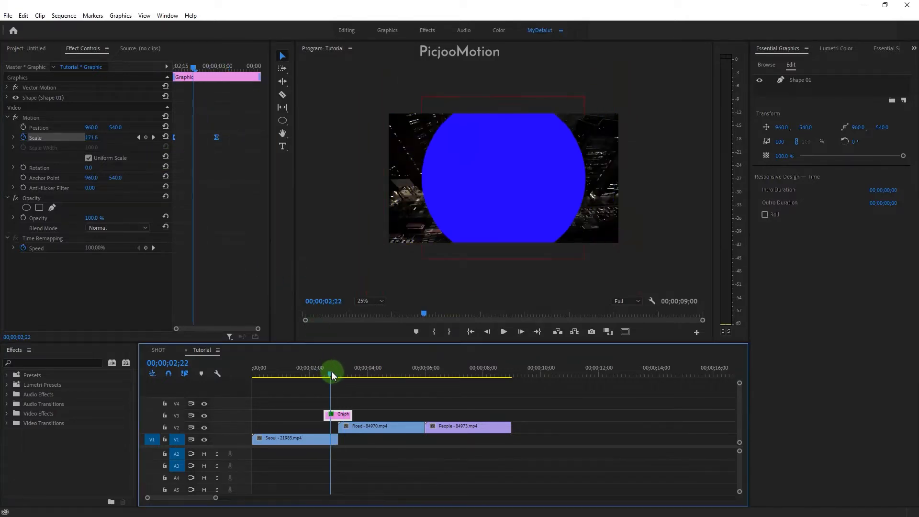
# Apply the 4-Color Gradient effect to the Graphic clip and set its blending mode to Screen.
pyautogui.click(68, 362)
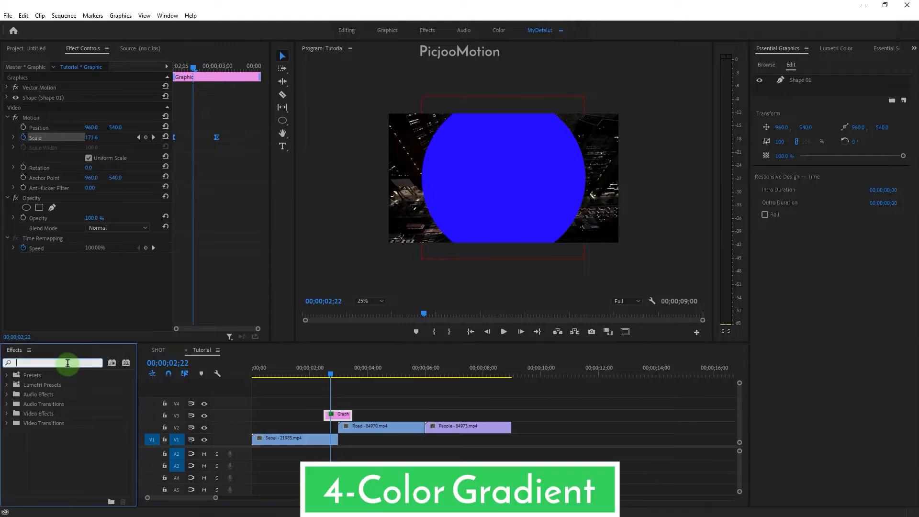
pyautogui.write('gradi')
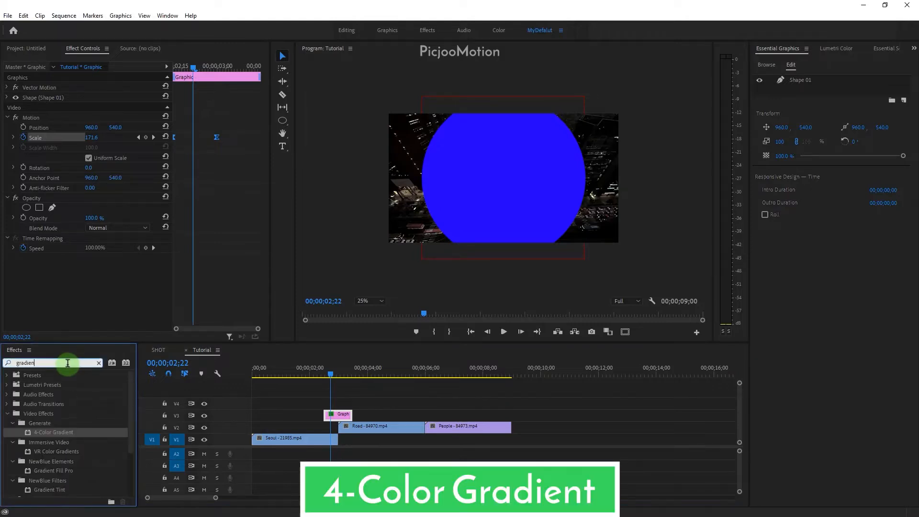
pyautogui.write('en')
pyautogui.moveTo(66, 433); pyautogui.dragTo(354, 412)
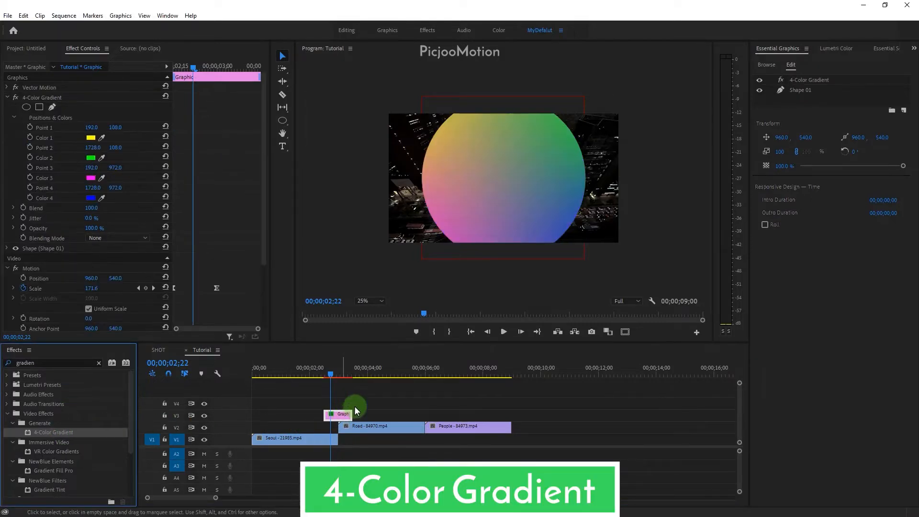
pyautogui.click(119, 238)
pyautogui.click(118, 292)
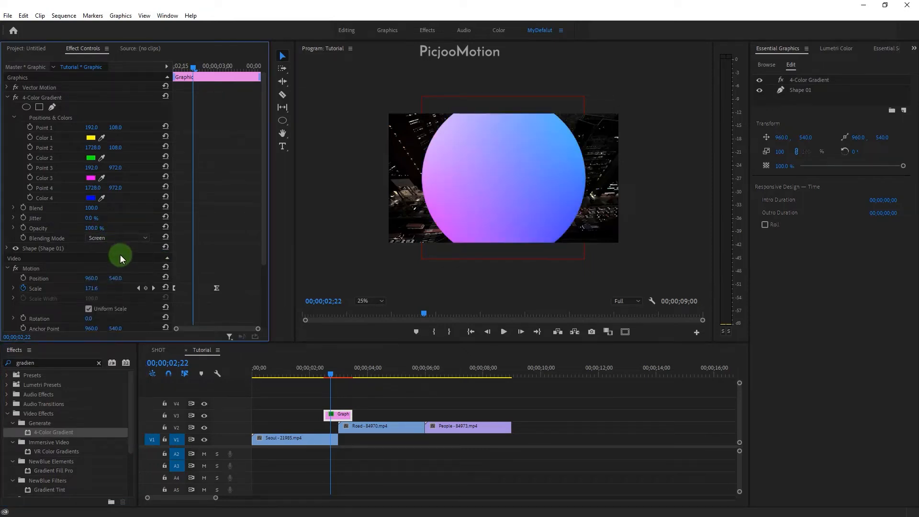
# Animate the graphic's Rotation with keyframes from 0° at 00;00;02;15 to 2x0.0° at 00;00;03;00.
pyautogui.moveTo(328, 373)
pyautogui.mouseDown()
pyautogui.moveTo(317, 375)
pyautogui.moveTo(334, 375)
pyautogui.mouseUp()
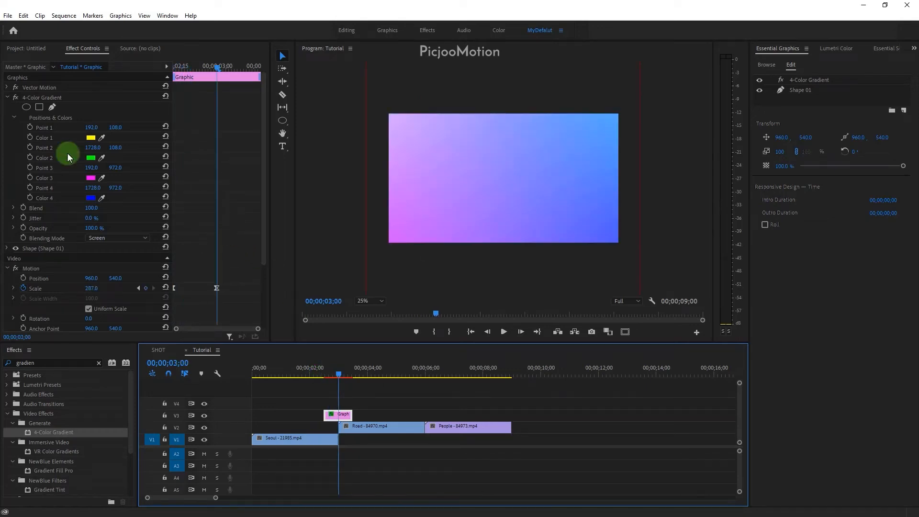
pyautogui.click(9, 97)
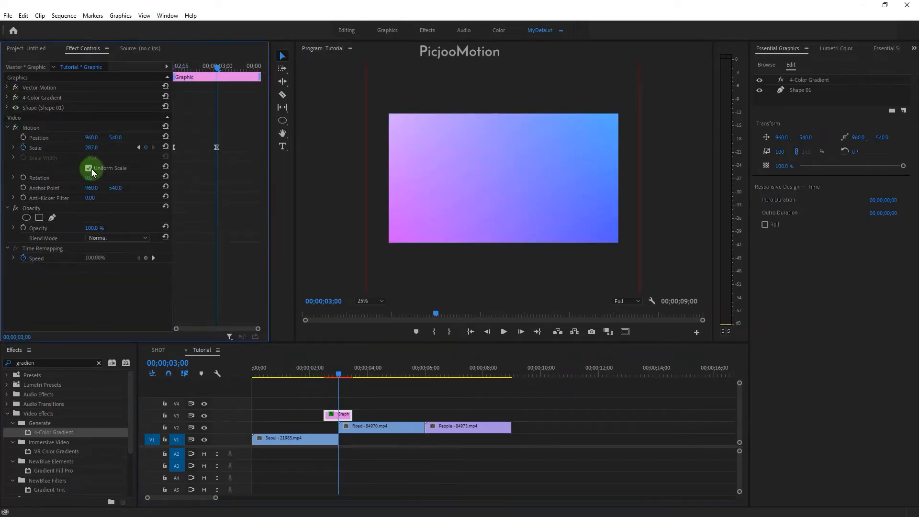
pyautogui.click(23, 178)
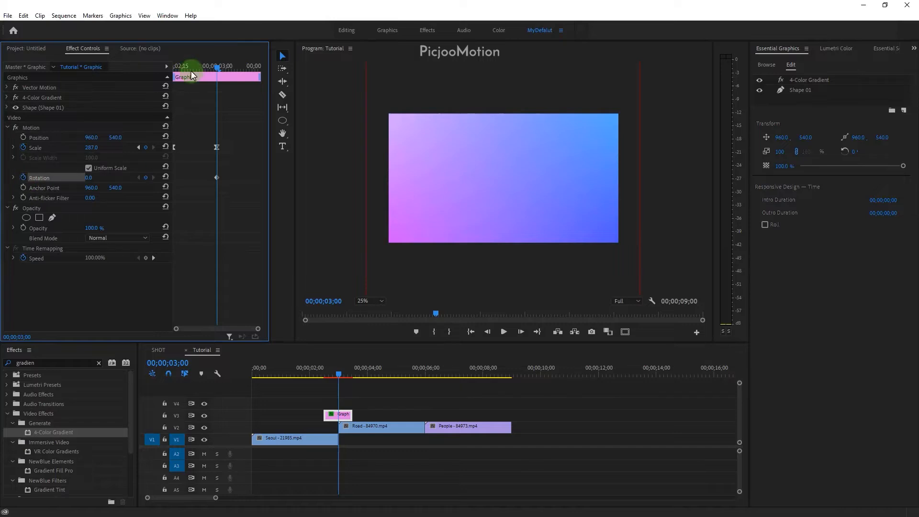
pyautogui.moveTo(190, 68); pyautogui.dragTo(174, 68)
pyautogui.click(153, 177)
# Apply Ease In to the graphic's Rotation keyframes and preview the spinning circle around the cut.
pyautogui.moveTo(231, 173); pyautogui.dragTo(154, 194)
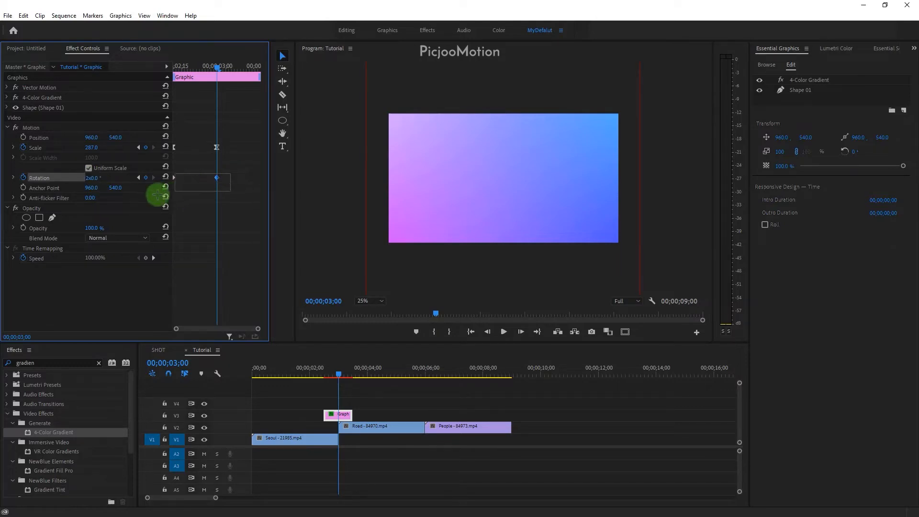
pyautogui.rightClick(216, 175)
pyautogui.click(261, 302)
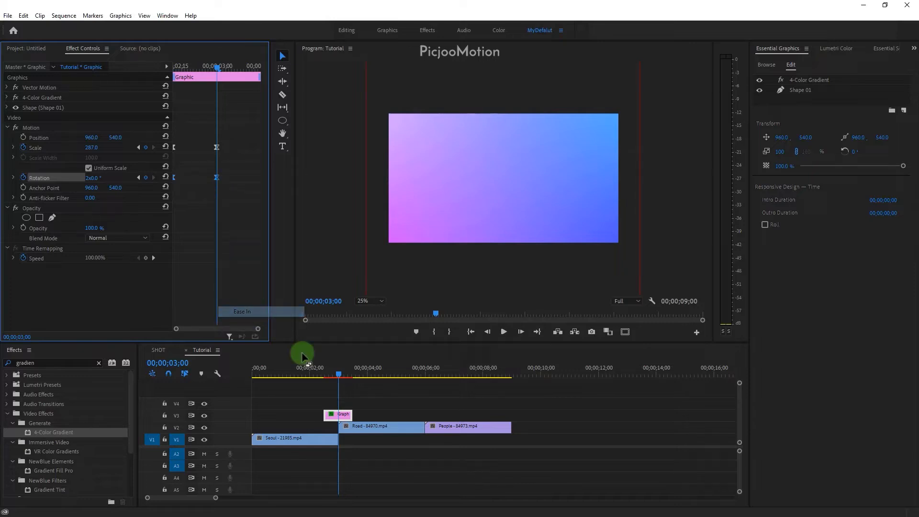
pyautogui.click(320, 370)
pyautogui.press('space')
pyautogui.press('space')
pyautogui.click(322, 372)
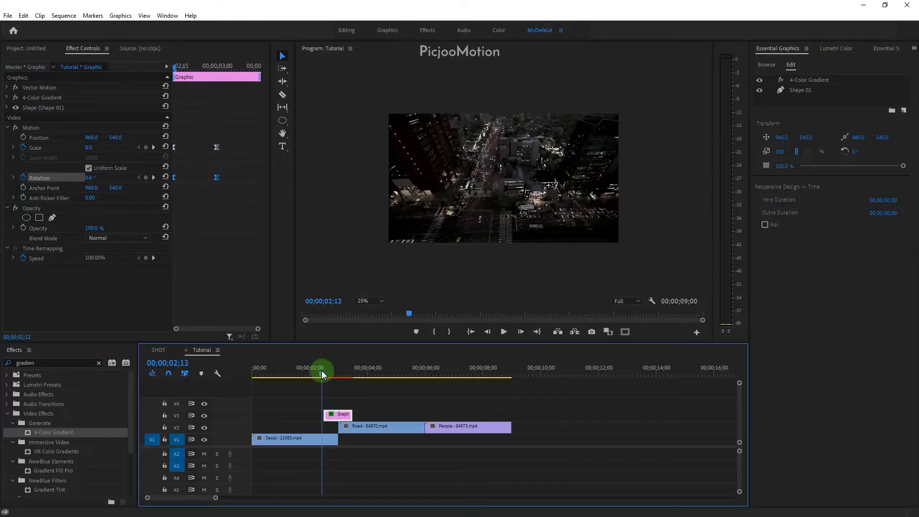
pyautogui.moveTo(321, 370); pyautogui.dragTo(333, 371)
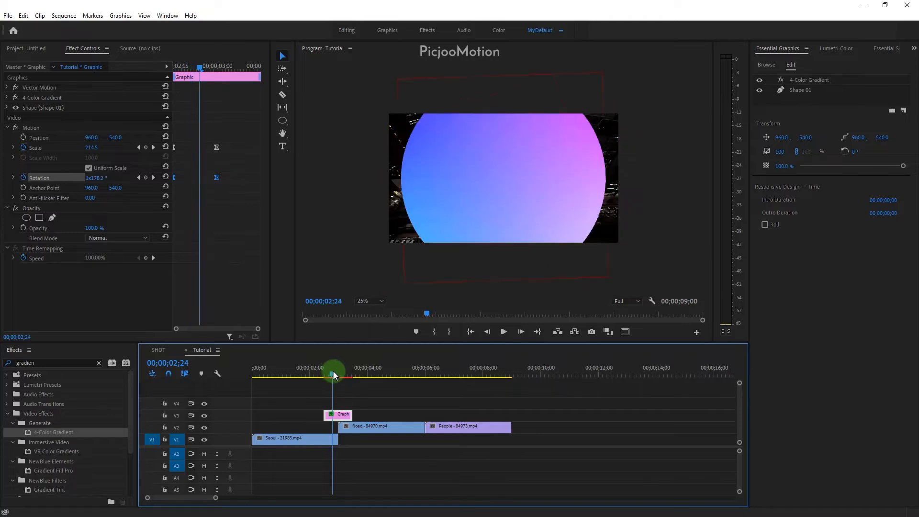
# Set Color 2 of the 4-Color Gradient to the magenta of Color 3 and scrub through the circle animation.
pyautogui.click(348, 416)
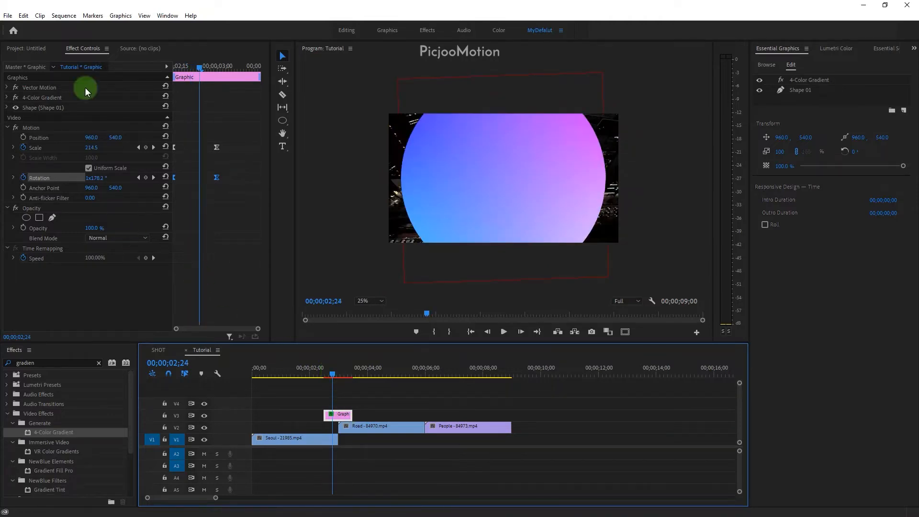
pyautogui.click(7, 98)
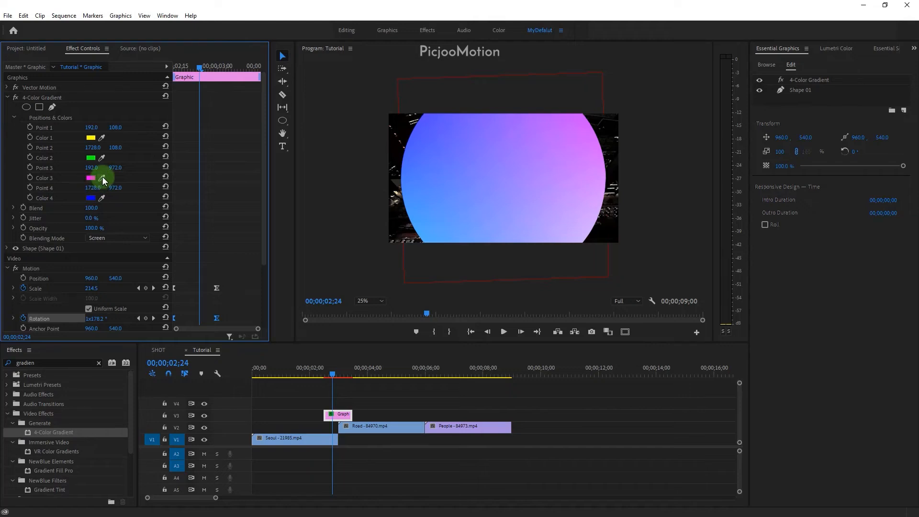
pyautogui.moveTo(103, 156); pyautogui.dragTo(115, 187)
pyautogui.moveTo(329, 379); pyautogui.dragTo(330, 376)
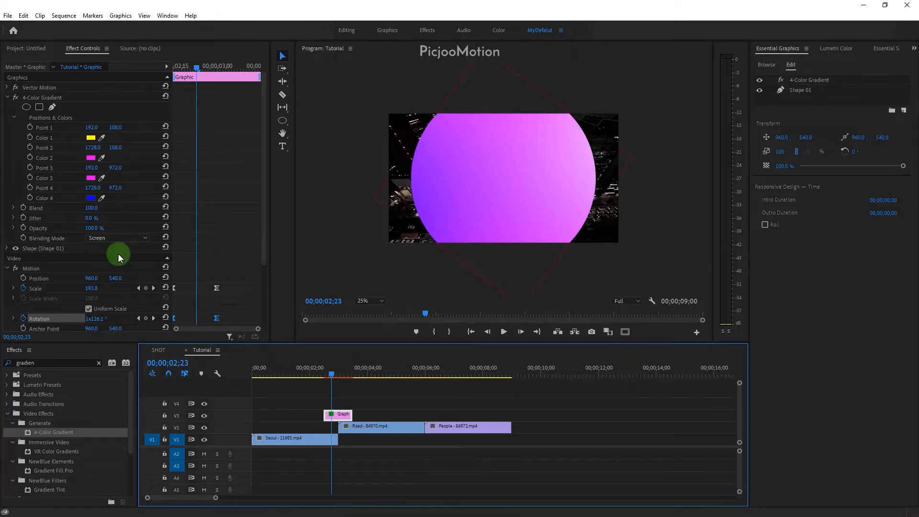
# Lengthen the ease handle of the end Rotation keyframe towards the start in the value graph and preview the transition.
pyautogui.click(8, 98)
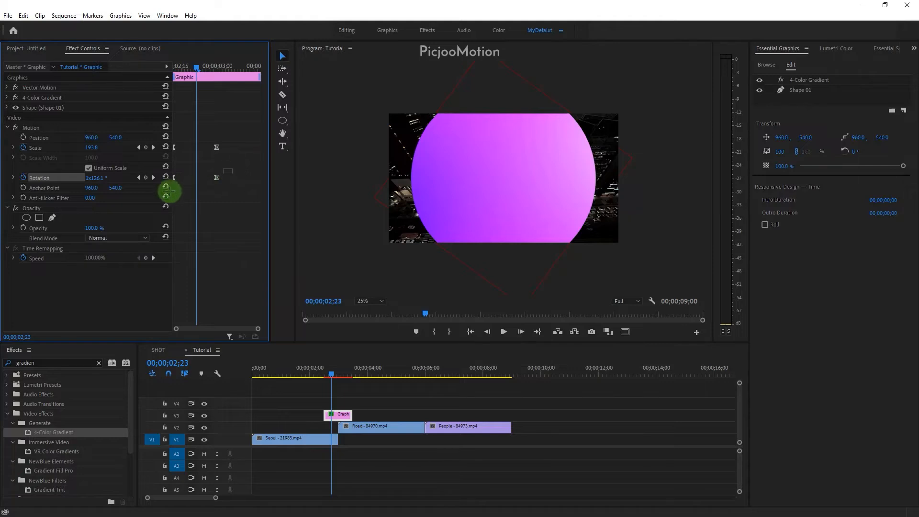
pyautogui.click(13, 178)
pyautogui.click(184, 217)
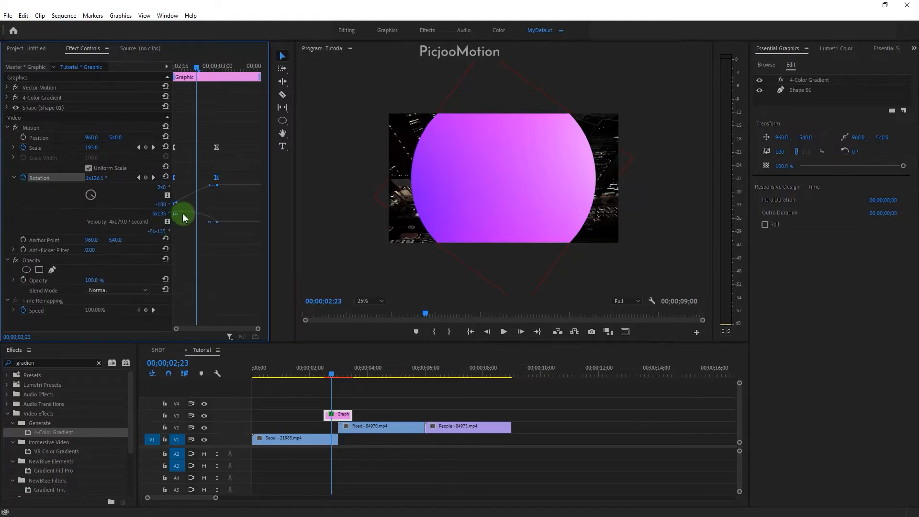
pyautogui.moveTo(211, 187); pyautogui.dragTo(185, 187)
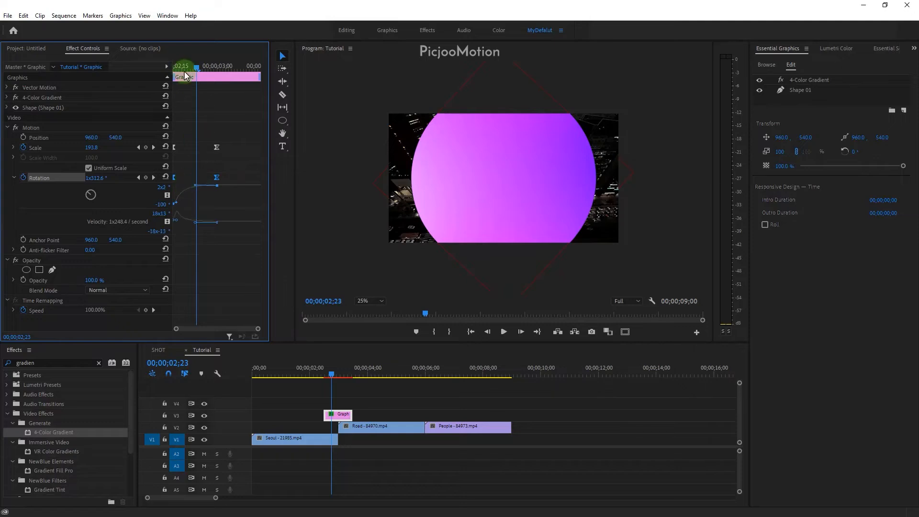
pyautogui.moveTo(182, 67); pyautogui.dragTo(164, 71)
pyautogui.press('space')
pyautogui.click(320, 373)
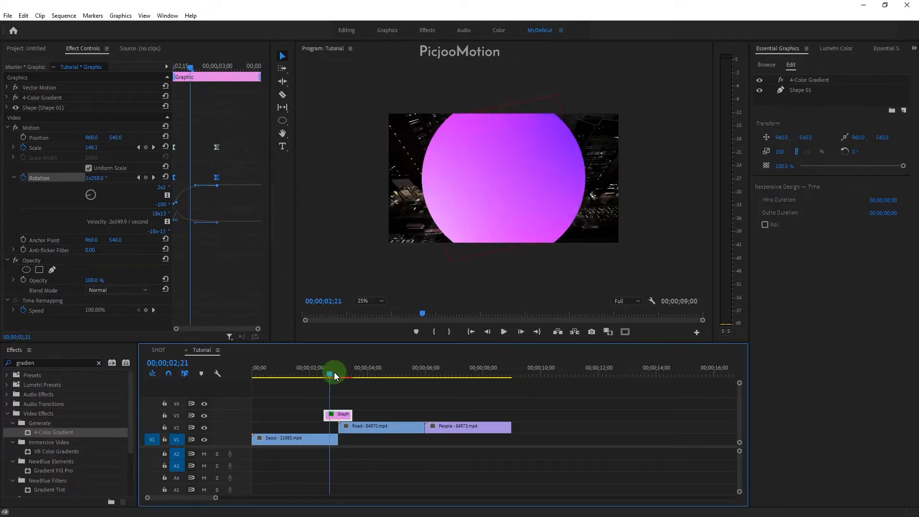
# Move the Road and People clips to V3, placing the circle graphic on V2 below them and a duplicate of it on V4.
pyautogui.click(335, 373)
pyautogui.click(383, 411)
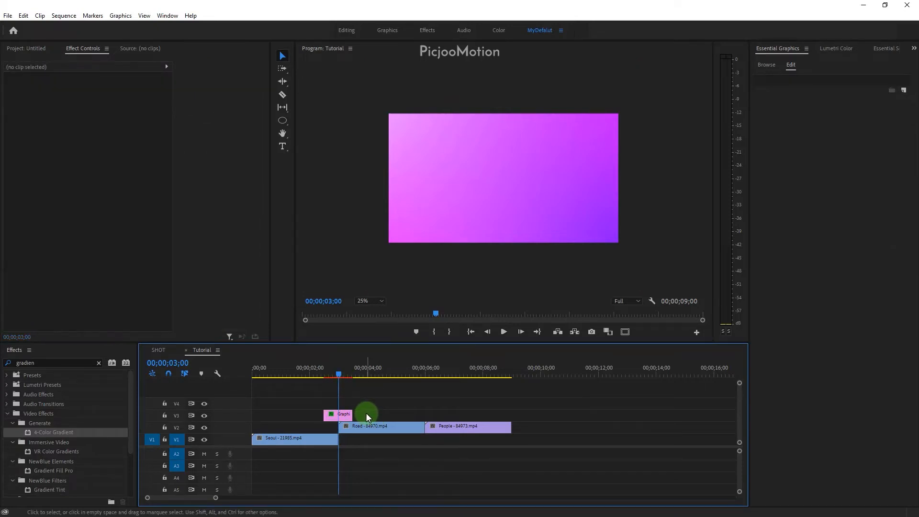
pyautogui.click(340, 417)
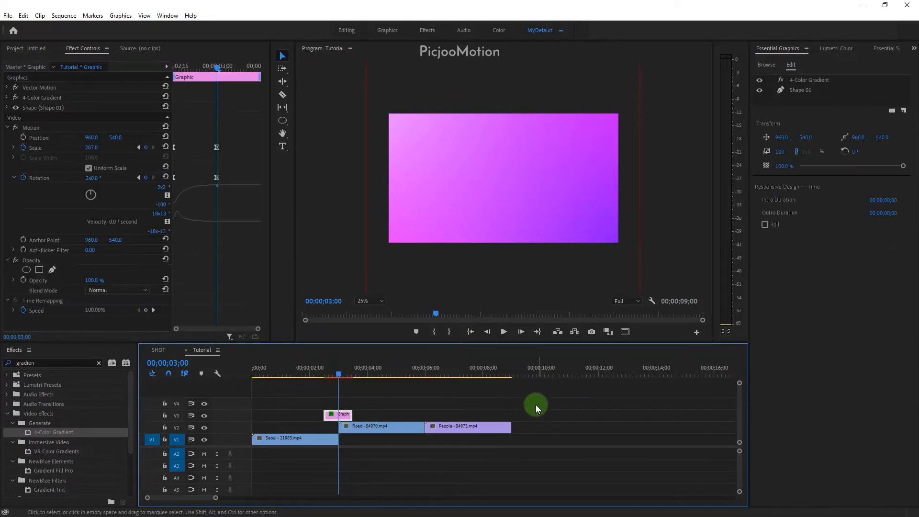
pyautogui.moveTo(535, 406); pyautogui.dragTo(343, 427)
pyautogui.click(513, 430)
pyautogui.click(378, 428)
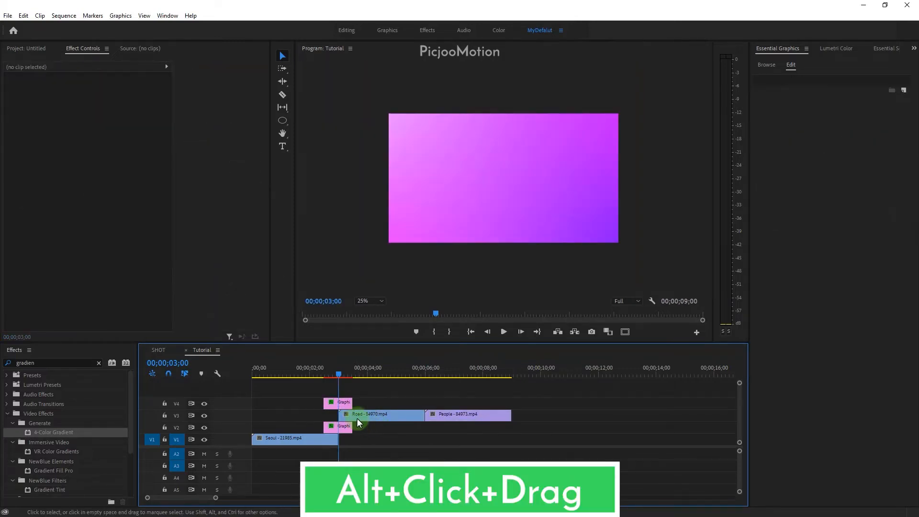
# Shift the V4 graphic's Scale and Rotation keyframes so they start at 00;00;03;00 and end at 00;00;03;14, and check the animation.
pyautogui.click(342, 401)
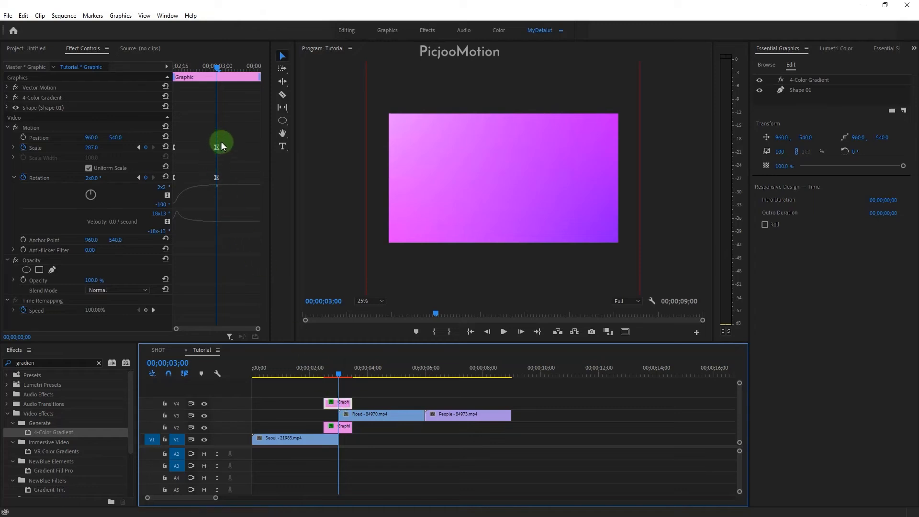
pyautogui.moveTo(227, 139); pyautogui.dragTo(215, 179)
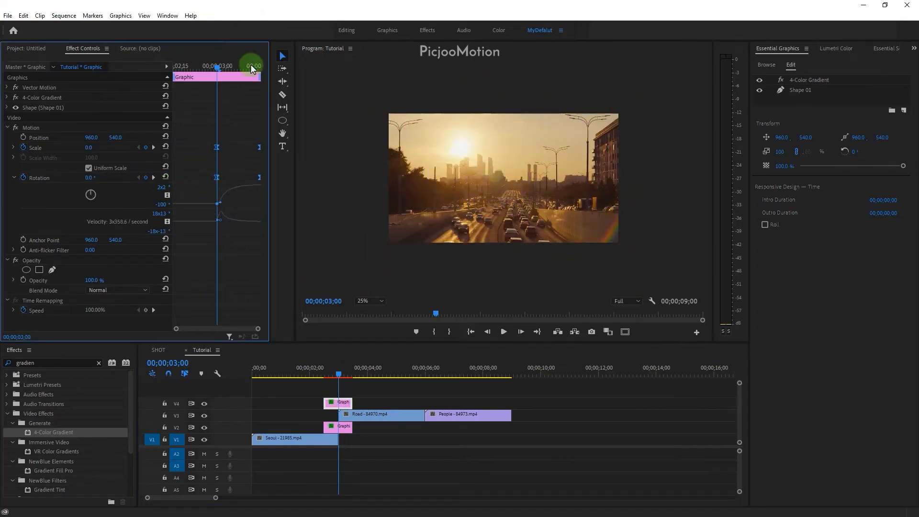
pyautogui.moveTo(251, 64); pyautogui.dragTo(257, 74)
pyautogui.moveTo(243, 136); pyautogui.dragTo(255, 178)
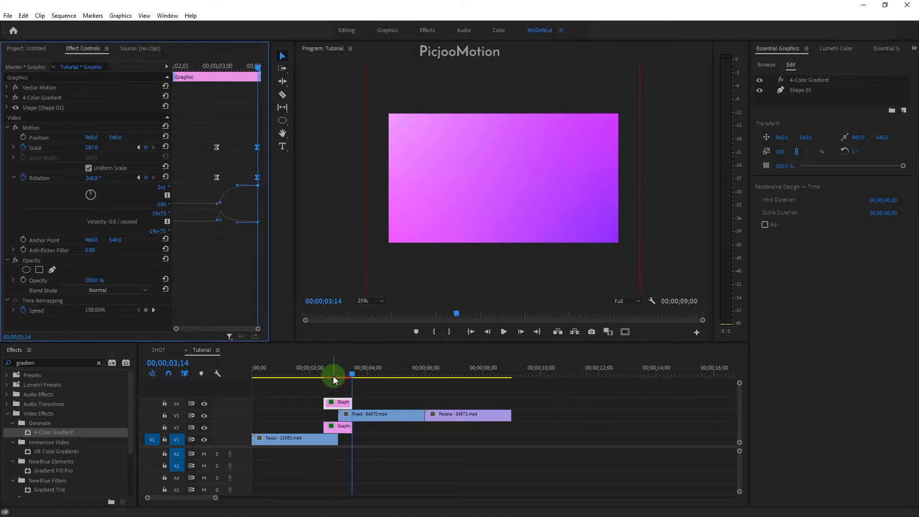
pyautogui.click(215, 265)
pyautogui.moveTo(243, 67); pyautogui.dragTo(240, 69)
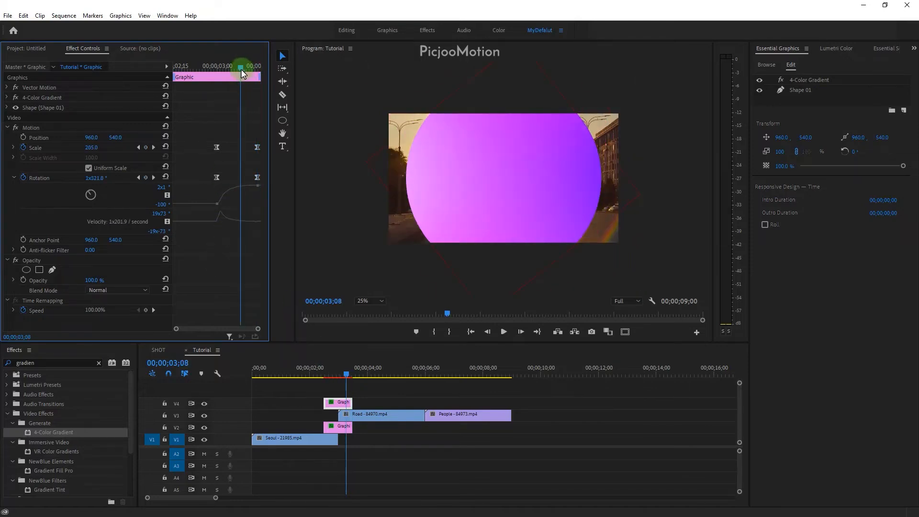
pyautogui.click(7, 97)
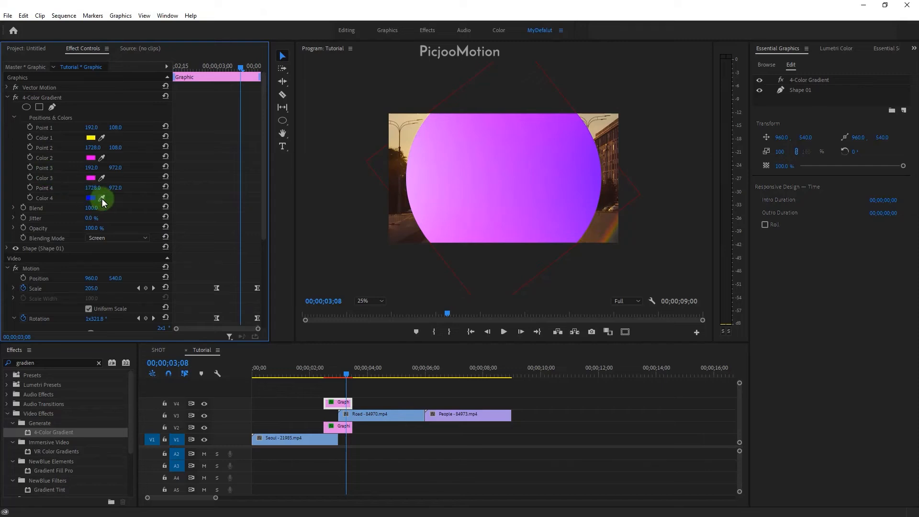
# Apply Track Matte Key to the Road clip and set its Matte to Video 4.
pyautogui.click(374, 417)
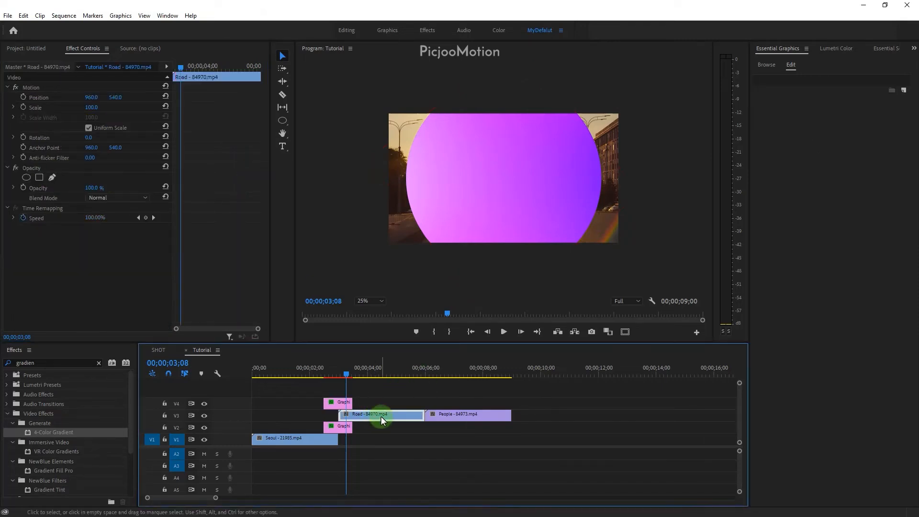
pyautogui.click(51, 362)
pyautogui.write('track')
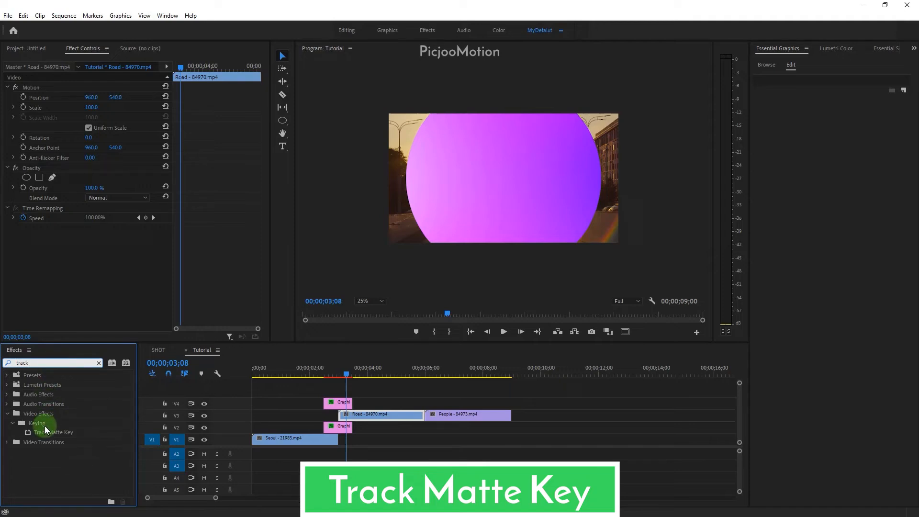
pyautogui.moveTo(50, 432); pyautogui.dragTo(354, 415)
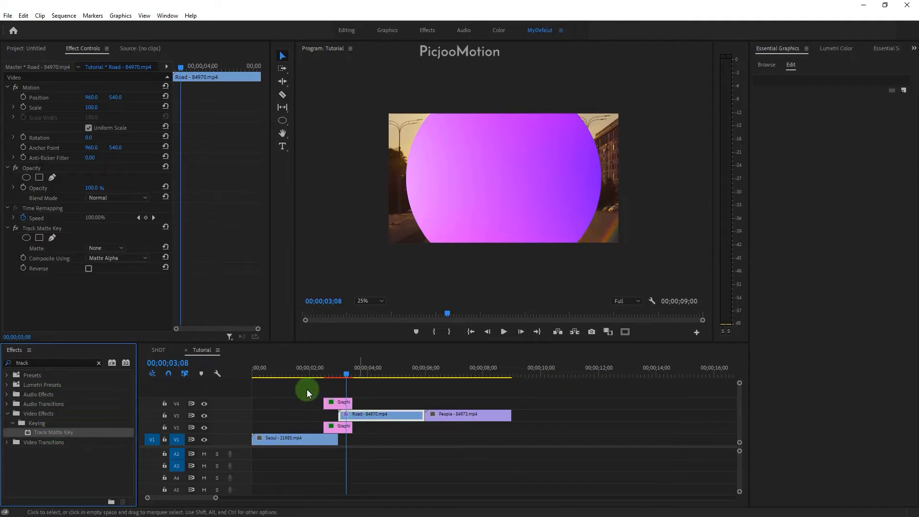
pyautogui.click(105, 247)
pyautogui.click(111, 271)
# Preview the matted circle transition between the Seoul and Road clips, with the program view zoom set to Fit.
pyautogui.moveTo(333, 373); pyautogui.dragTo(311, 373)
pyautogui.press('space')
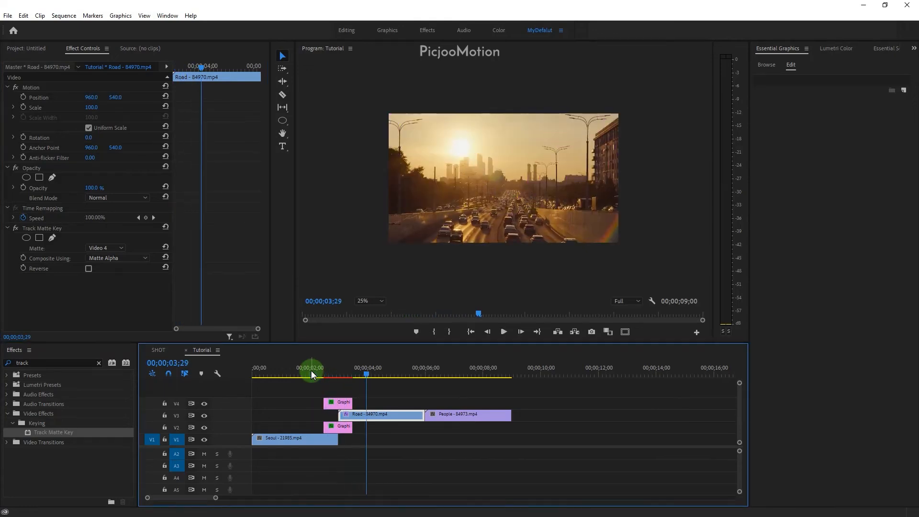
pyautogui.click(291, 372)
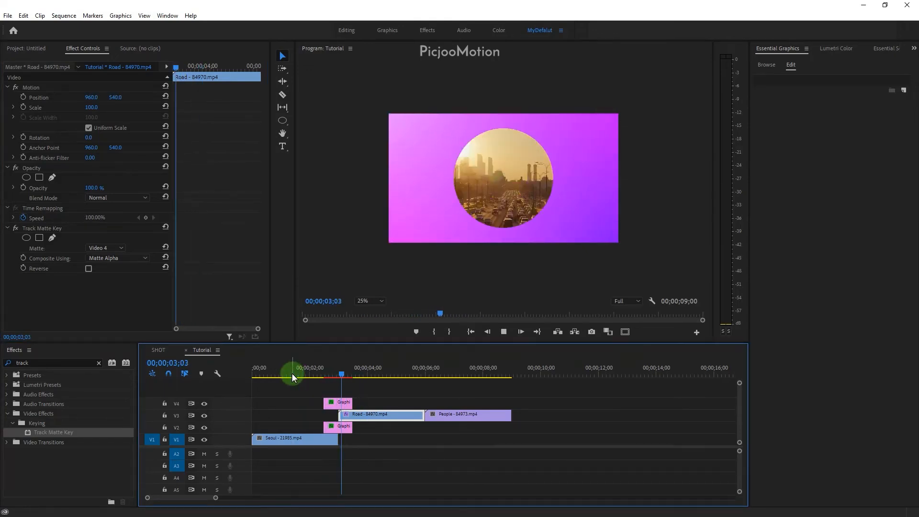
pyautogui.click(375, 300)
pyautogui.click(381, 306)
pyautogui.click(305, 374)
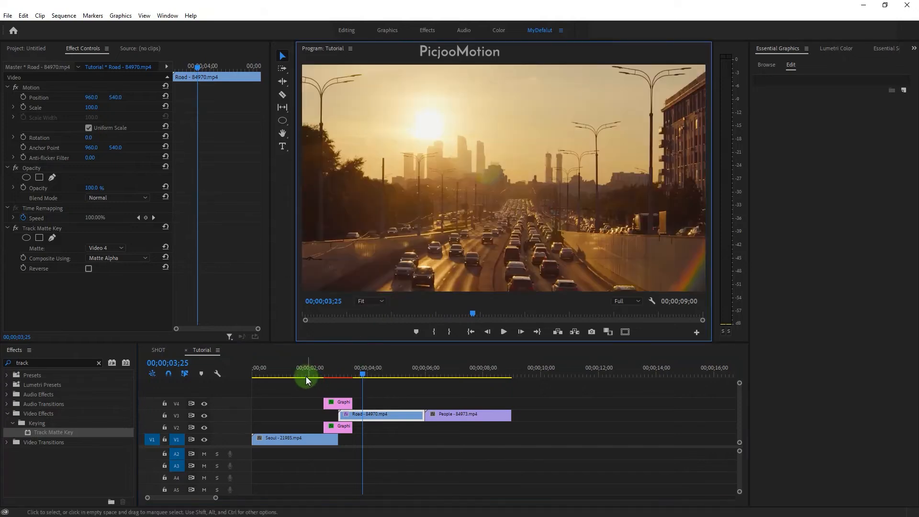
pyautogui.press('space')
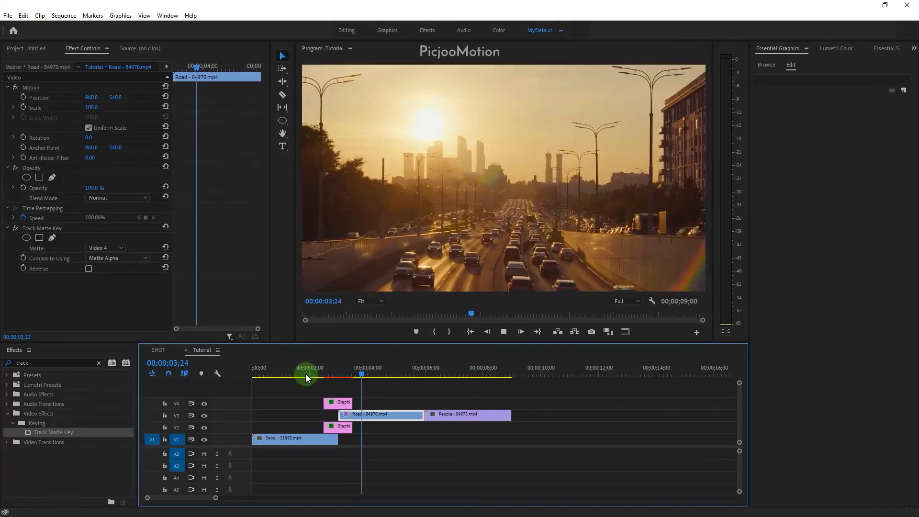
pyautogui.press('space')
pyautogui.click(440, 434)
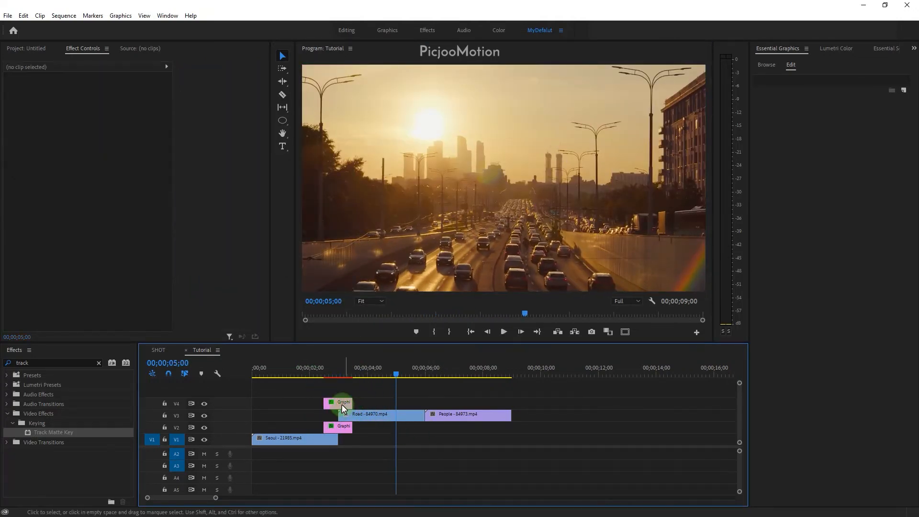
# Duplicate the V4 and V2 circle graphics to the cut between the Road and People clips, centred on 00;00;06;00.
pyautogui.moveTo(338, 401); pyautogui.dragTo(431, 404)
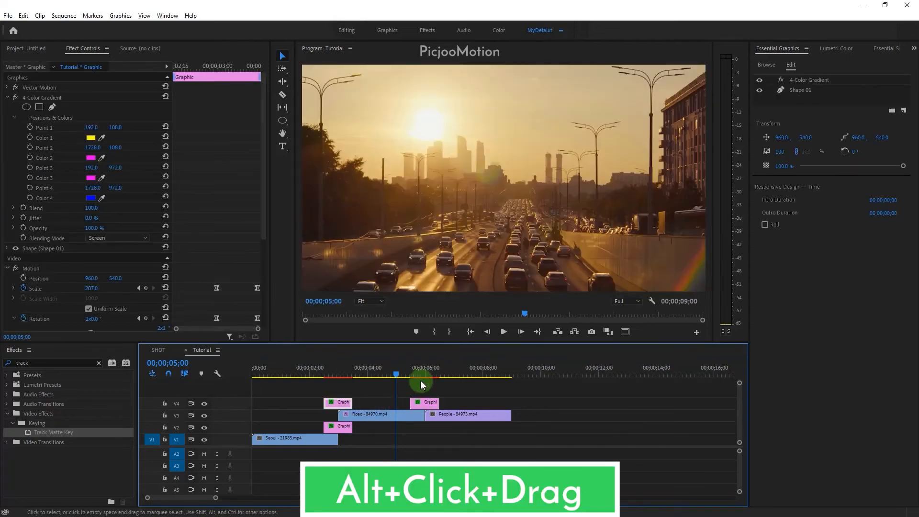
pyautogui.click(424, 371)
pyautogui.click(187, 364)
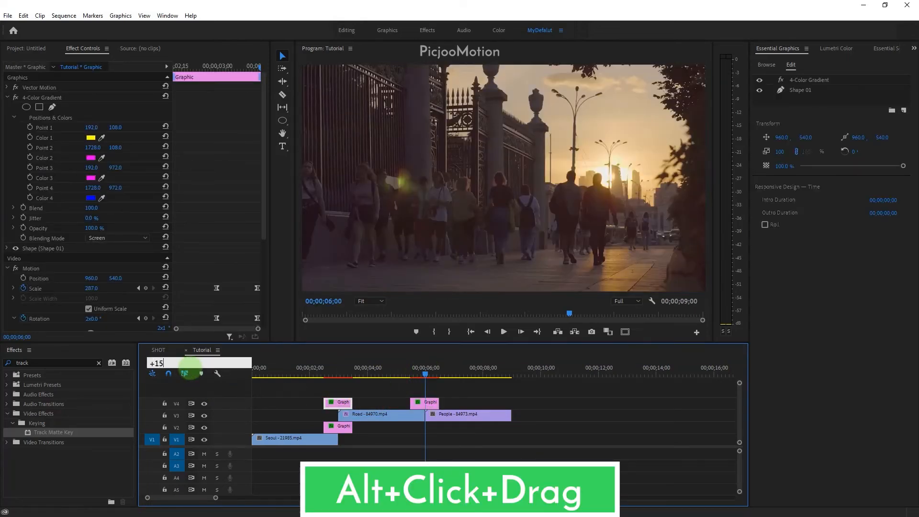
pyautogui.press('Return')
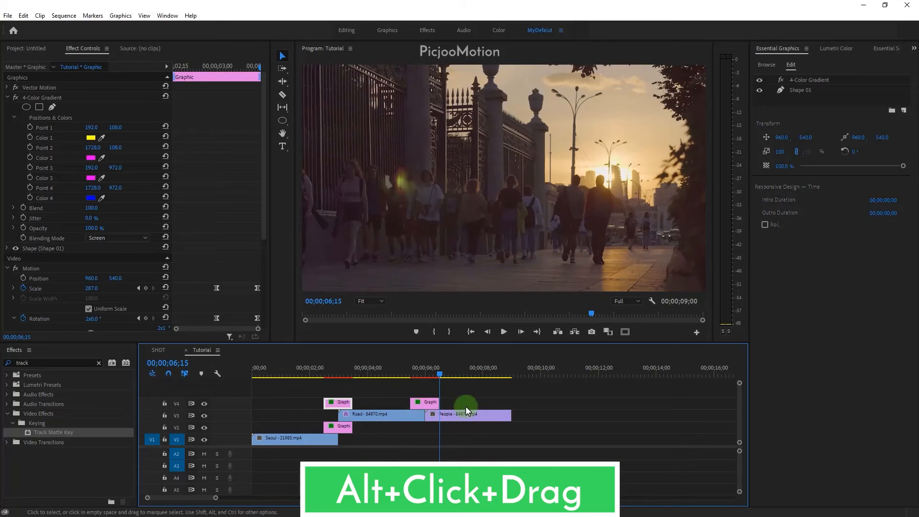
pyautogui.click(424, 370)
pyautogui.click(341, 430)
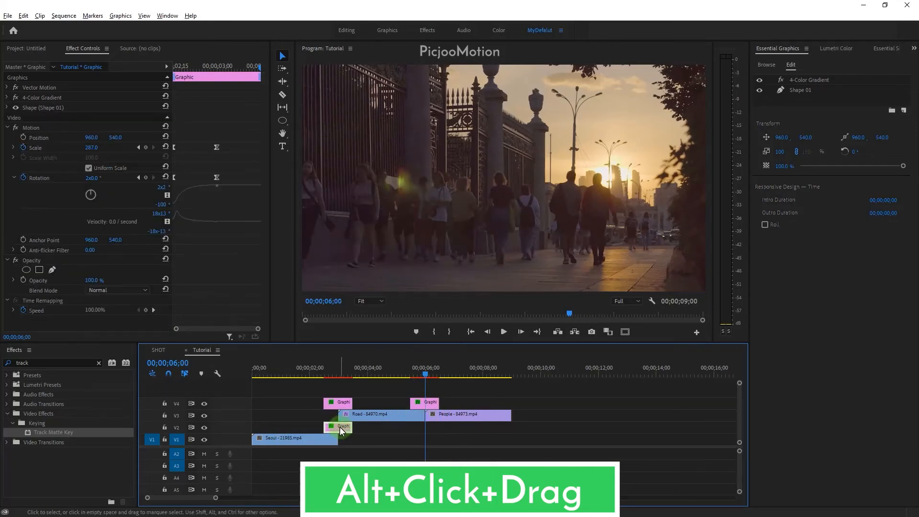
pyautogui.moveTo(342, 430); pyautogui.dragTo(424, 429)
pyautogui.click(469, 439)
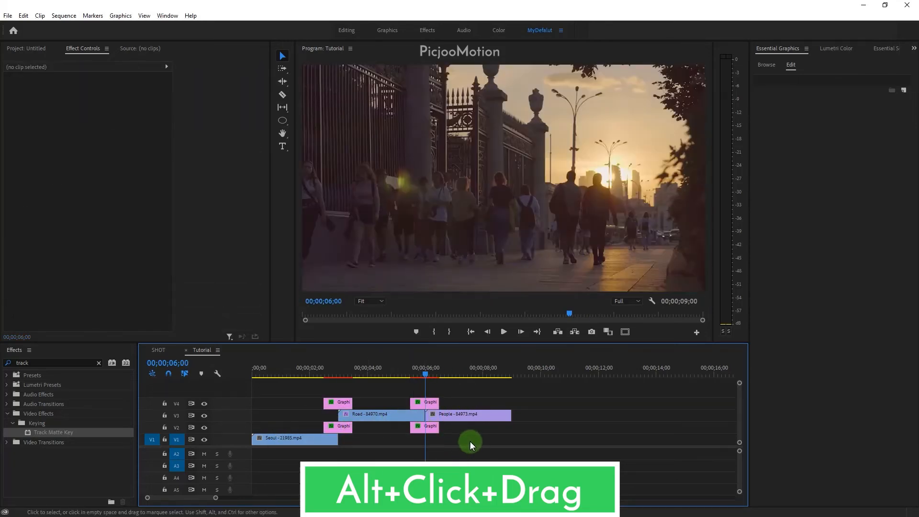
# Apply Track Matte Key to the People clip and set its Matte to Video 4.
pyautogui.moveTo(400, 366); pyautogui.dragTo(445, 368)
pyautogui.click(469, 414)
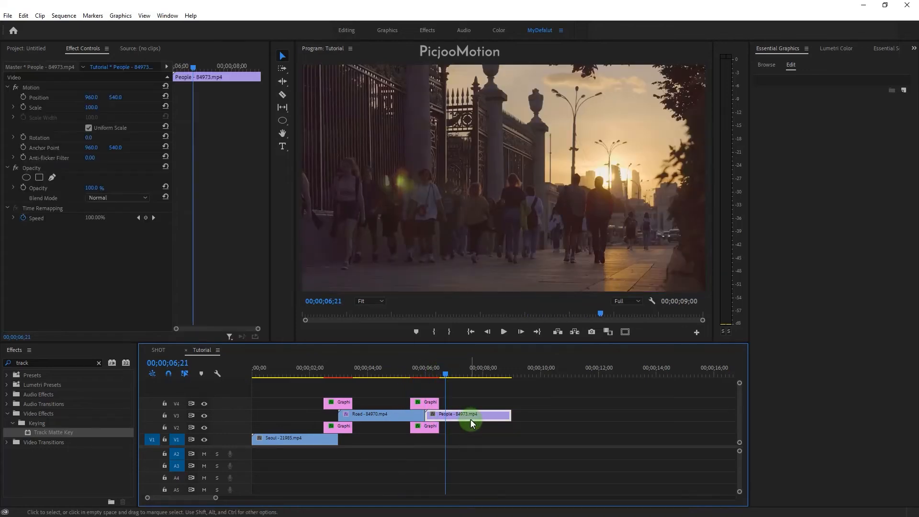
pyautogui.moveTo(71, 434); pyautogui.dragTo(497, 414)
pyautogui.click(118, 248)
pyautogui.click(112, 279)
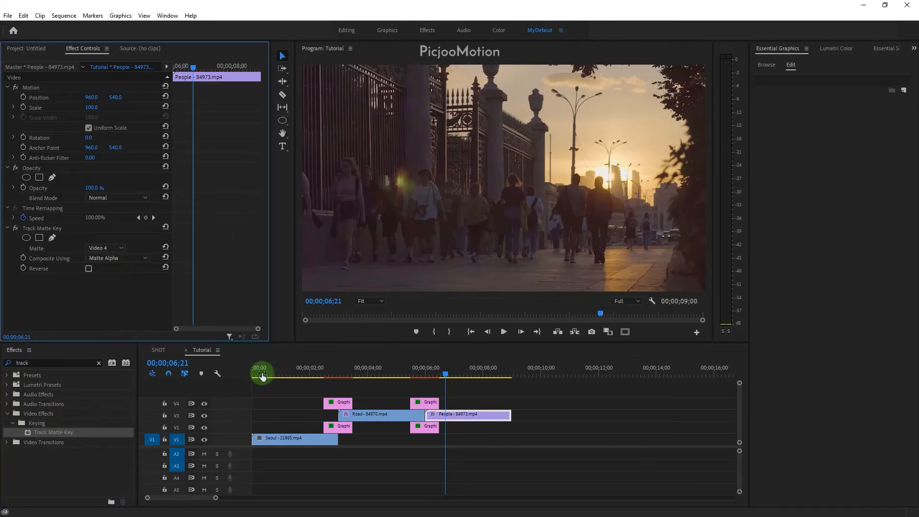
# Split the Road clip at 00;00;05;15 and move its end segment down to V1.
pyautogui.moveTo(401, 368)
pyautogui.mouseDown()
pyautogui.moveTo(431, 364)
pyautogui.moveTo(418, 368)
pyautogui.mouseUp()
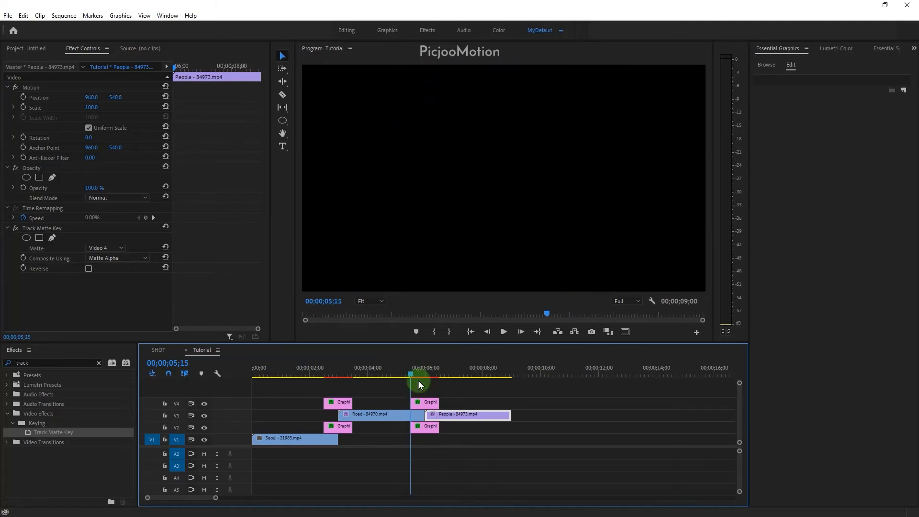
pyautogui.click(414, 416)
pyautogui.press('c')
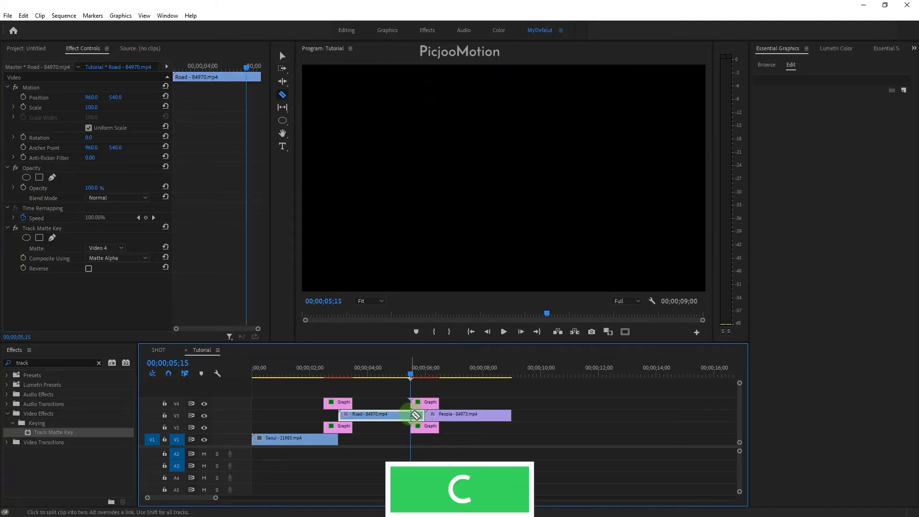
pyautogui.click(415, 416)
pyautogui.press('v')
pyautogui.click(418, 415)
pyautogui.moveTo(417, 415); pyautogui.dragTo(418, 440)
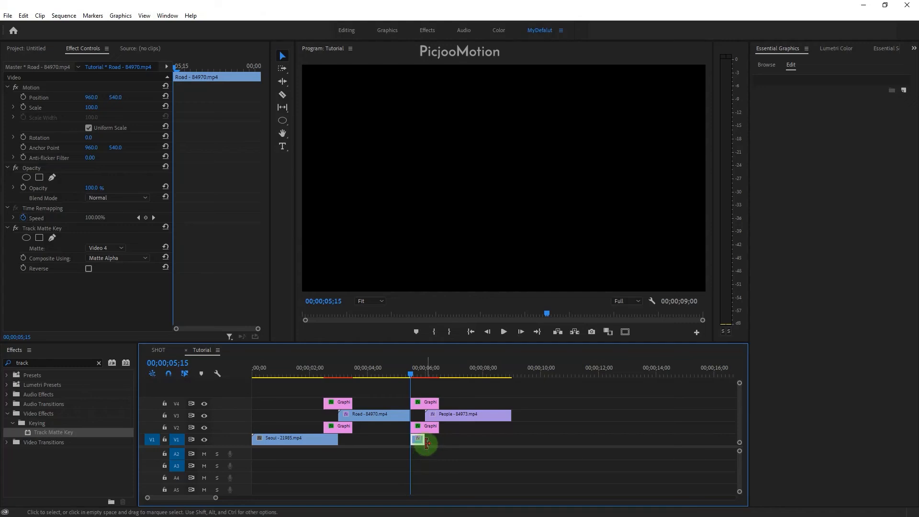
# Remove Track Matte Key from the Road segment on V1 and preview the second transition.
pyautogui.click(46, 228)
pyautogui.press('Delete')
pyautogui.click(395, 373)
pyautogui.press('space')
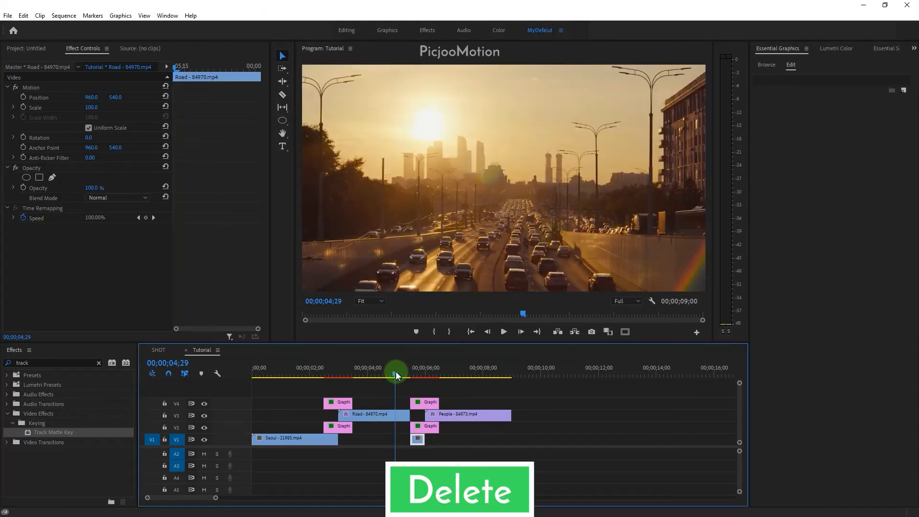
# Set Color 3 of the second V2 graphic's 4-Color Gradient to green 00FF18, sample it for Color 2, and preview the sequence.
pyautogui.moveTo(395, 372); pyautogui.dragTo(416, 372)
pyautogui.click(433, 426)
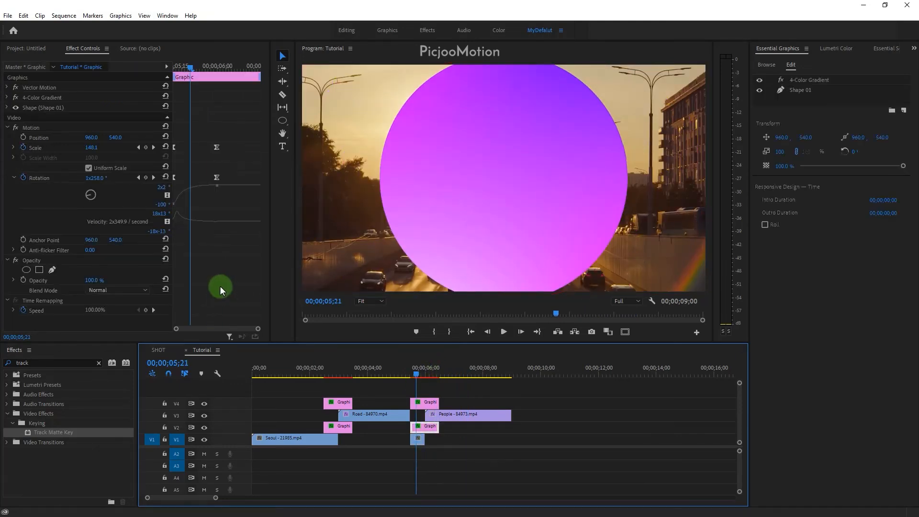
pyautogui.click(7, 98)
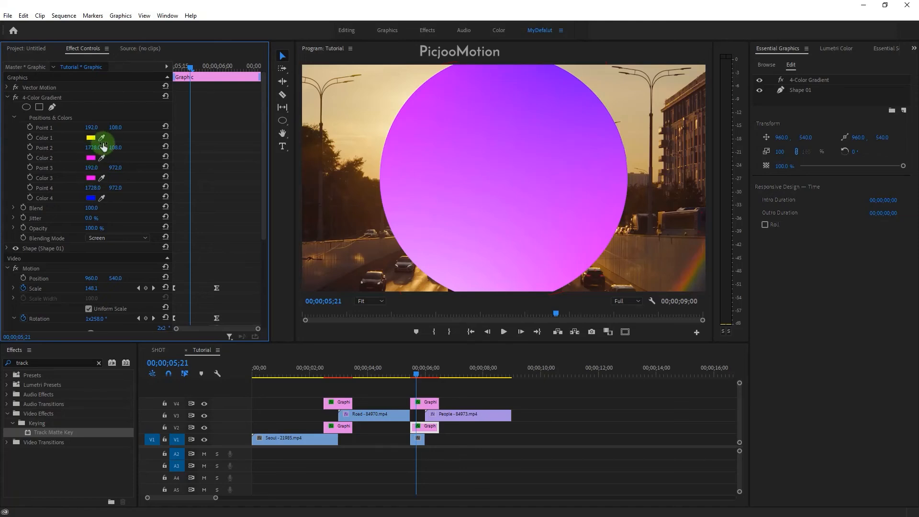
pyautogui.click(90, 178)
pyautogui.moveTo(325, 294); pyautogui.dragTo(322, 285)
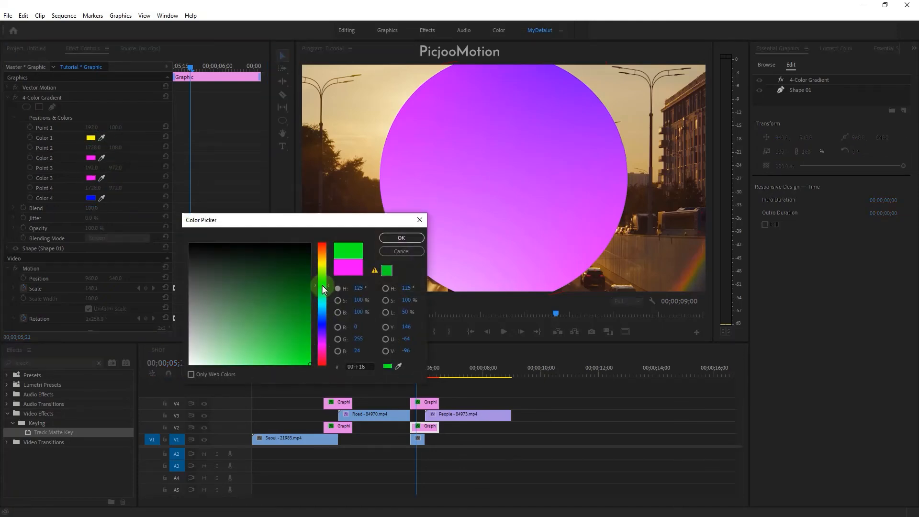
pyautogui.click(400, 235)
pyautogui.click(102, 157)
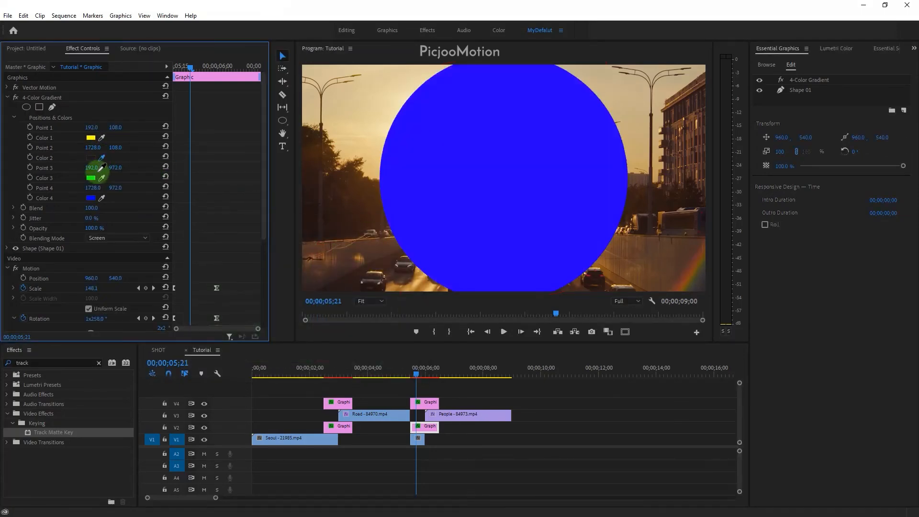
pyautogui.click(98, 176)
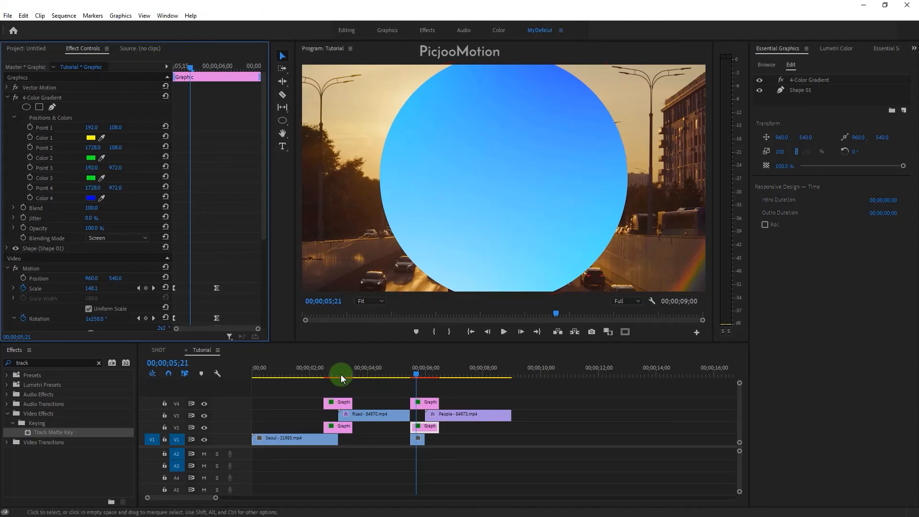
pyautogui.moveTo(340, 373); pyautogui.dragTo(293, 373)
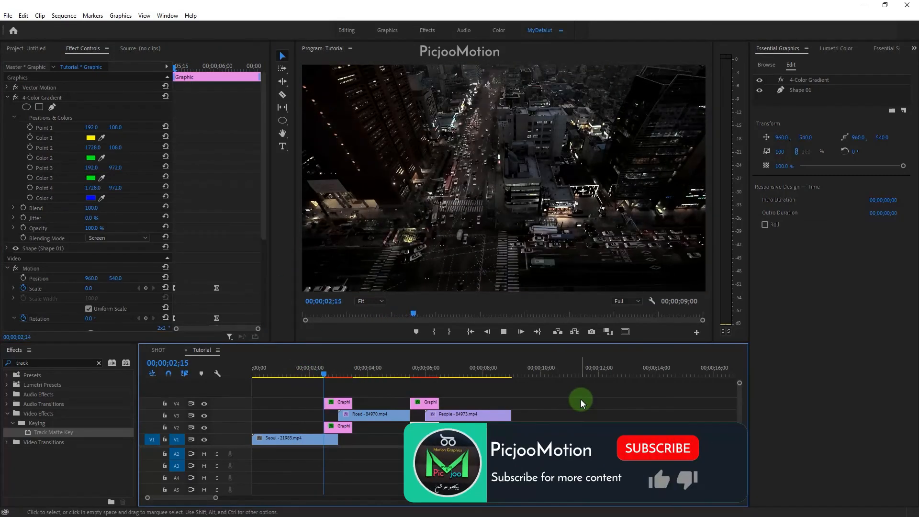